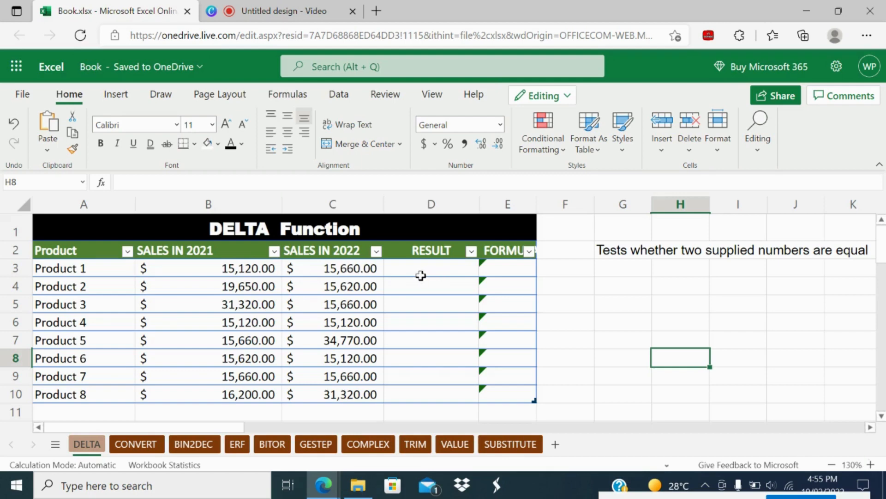
- Enter a DELTA formula in D3 with Product 1's SALES IN 2021 value as the first number and D3 as the second
{"action": "left_click", "coordinate": [422, 270]}
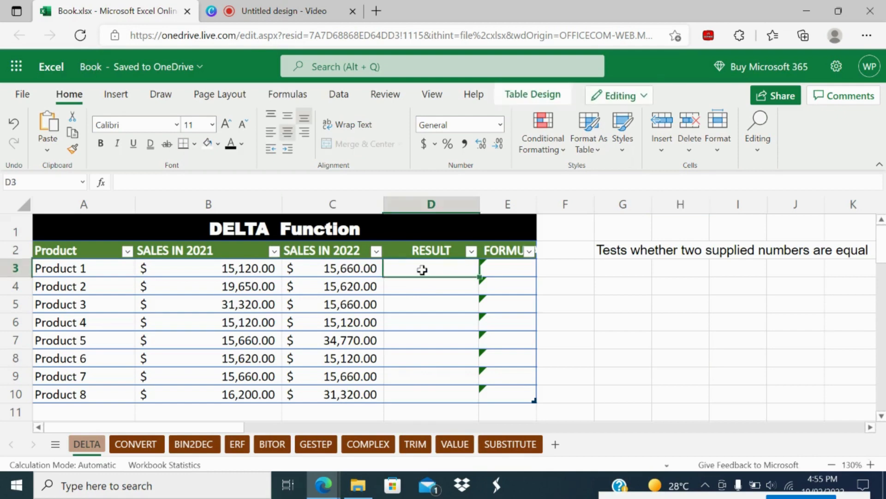
{"action": "type", "text": "=DE"}
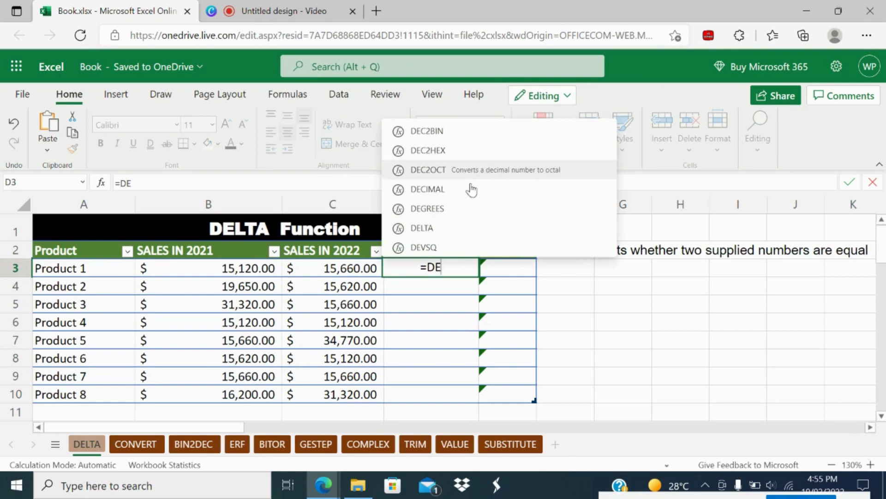
{"action": "left_click", "coordinate": [423, 229]}
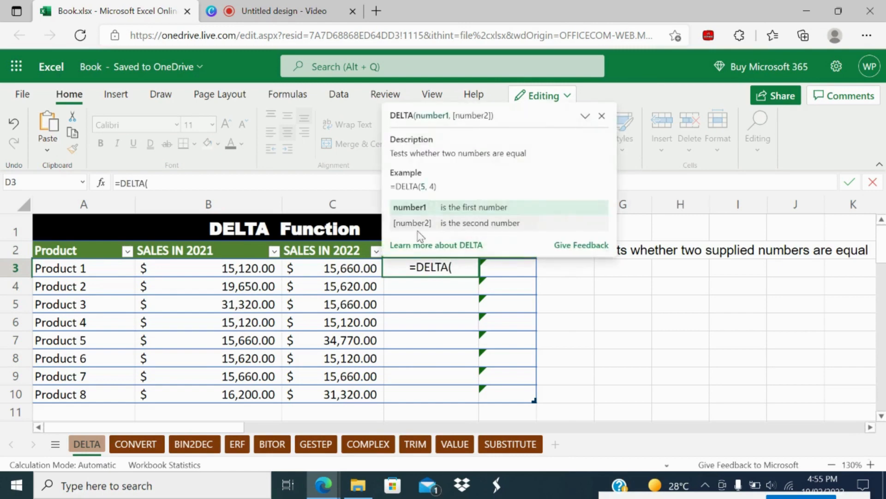
{"action": "left_click", "coordinate": [183, 274]}
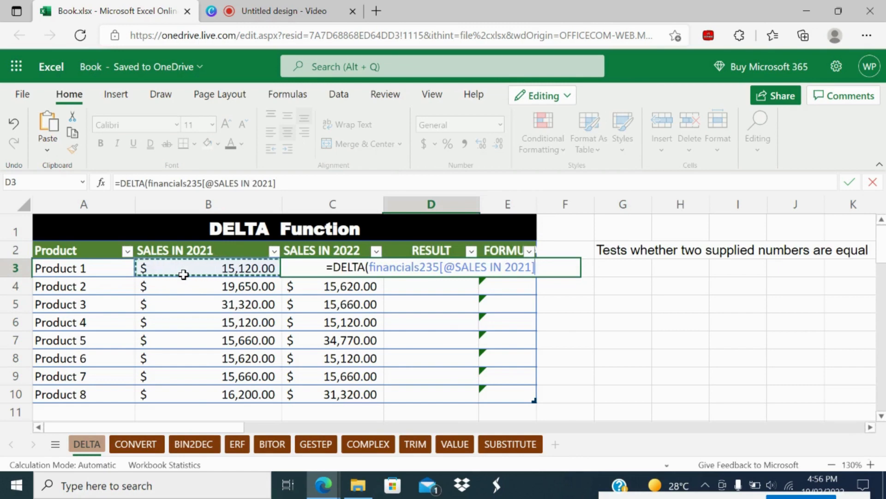
{"action": "type", "text": ","}
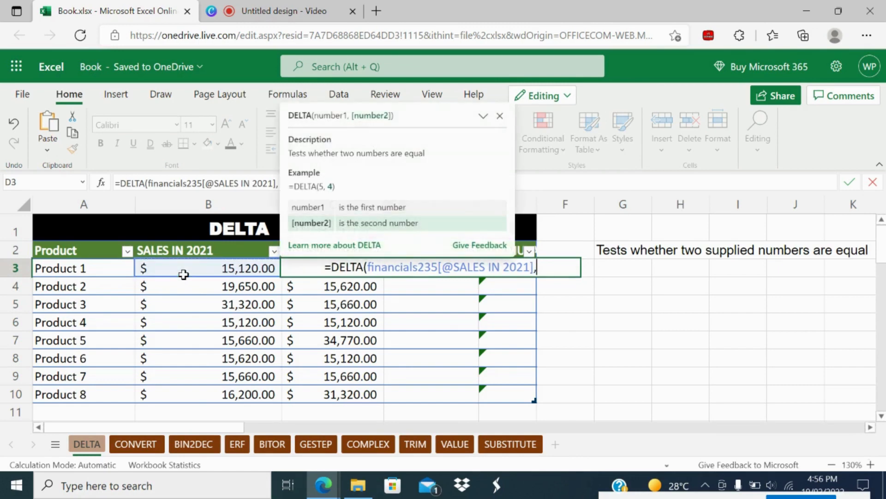
{"action": "type", "text": "D3"}
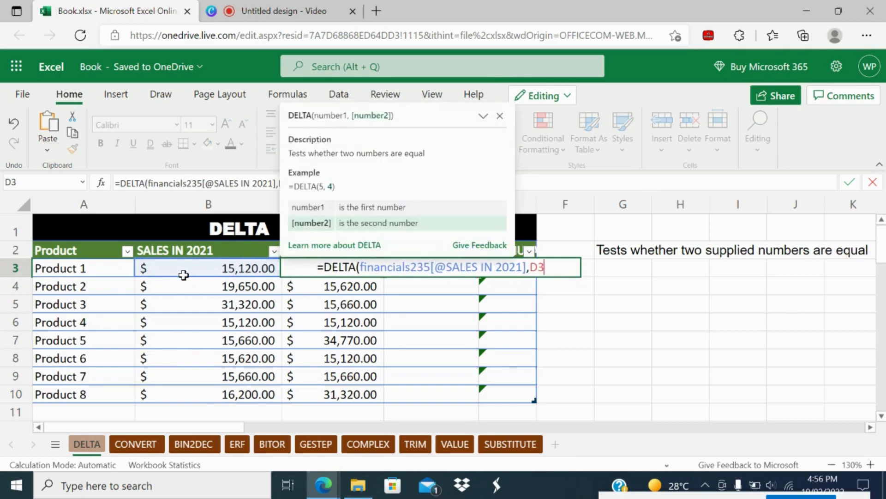
{"action": "type", "text": ")"}
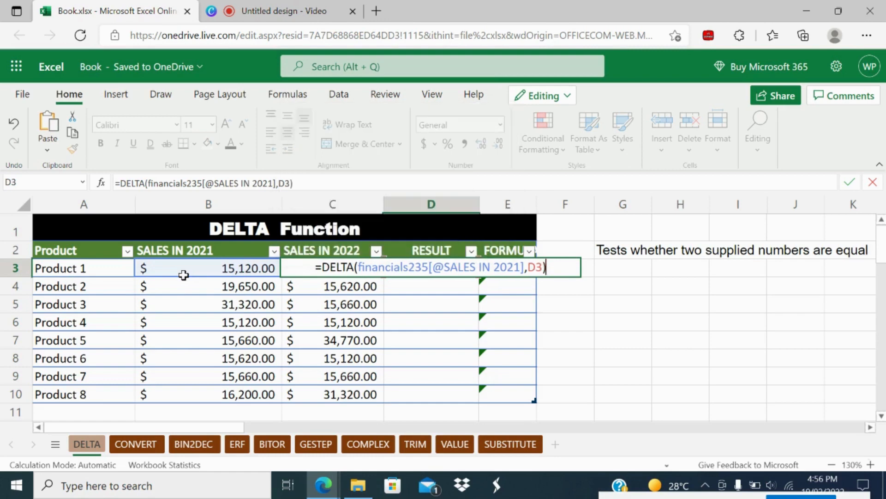
{"action": "key", "text": "Return"}
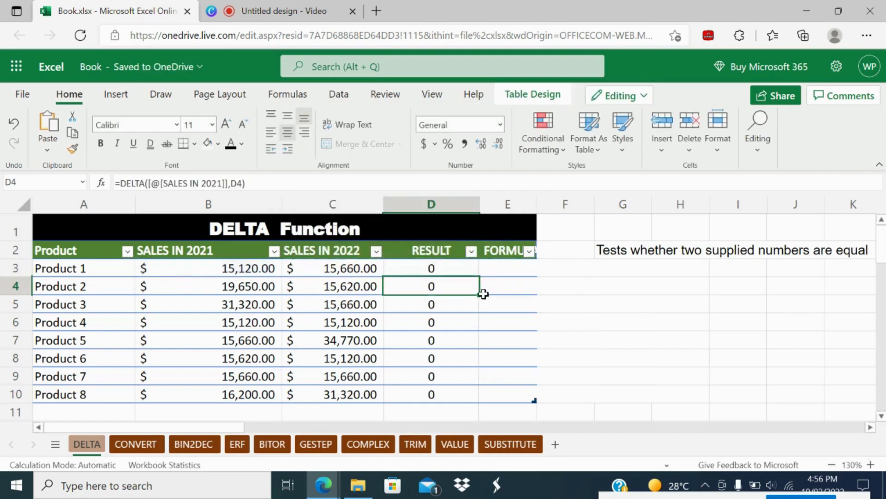
- Widen the FORMULA column E to fit its contents
{"action": "left_click", "coordinate": [451, 266]}
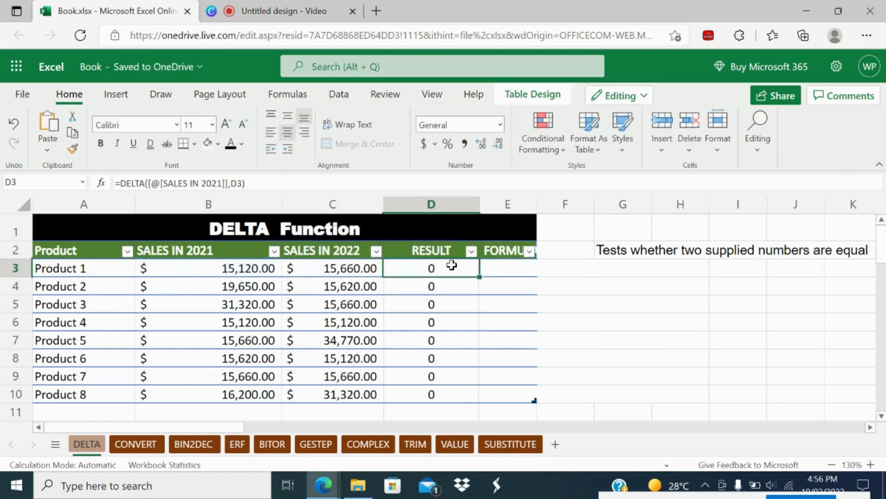
{"action": "double_click", "coordinate": [537, 201]}
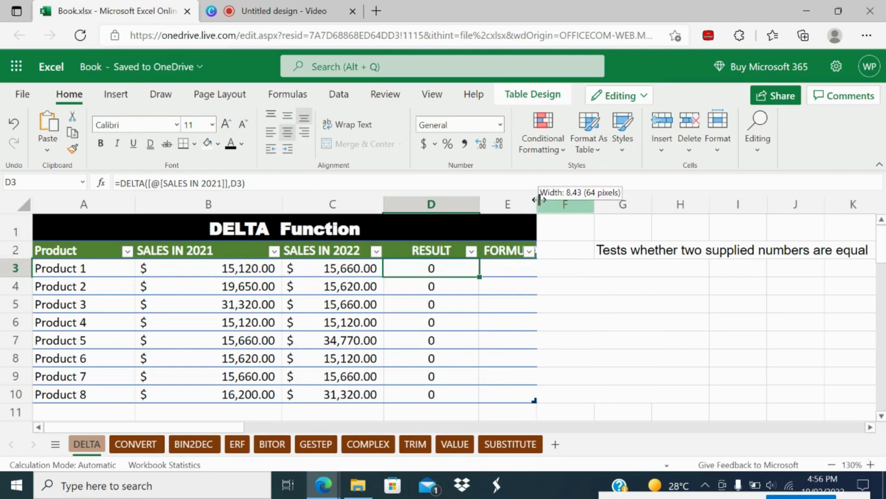
{"action": "left_click", "coordinate": [509, 267]}
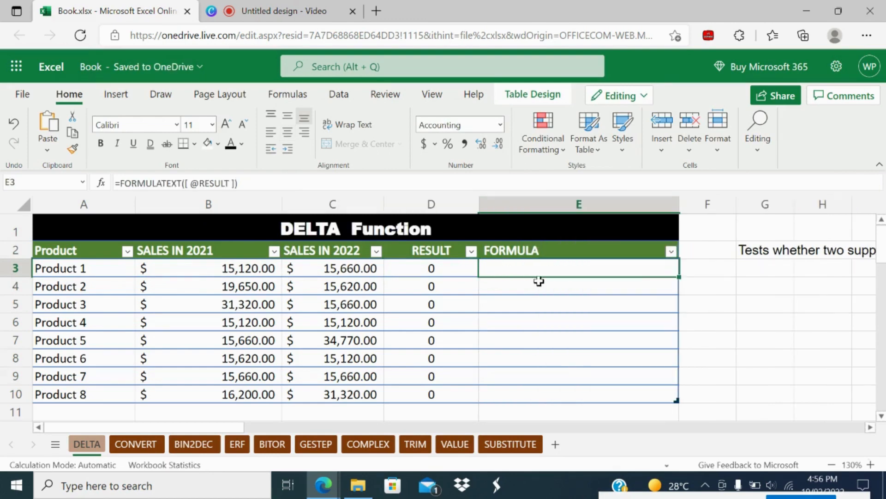
{"action": "key", "text": "Delete"}
{"action": "type", "text": "="}
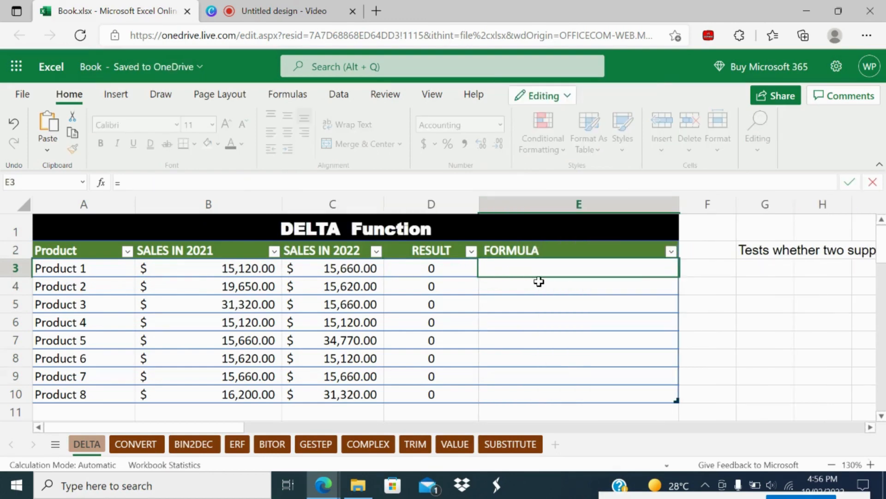
{"action": "left_click", "coordinate": [514, 308]}
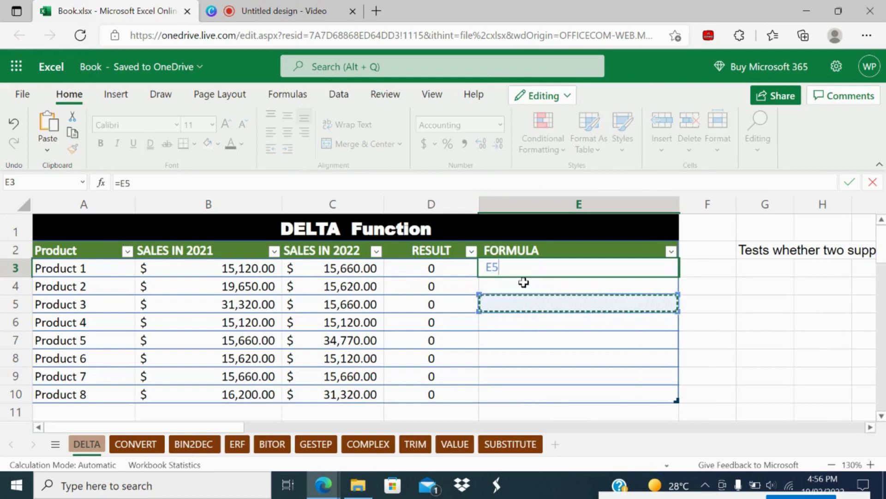
{"action": "key", "text": "Escape"}
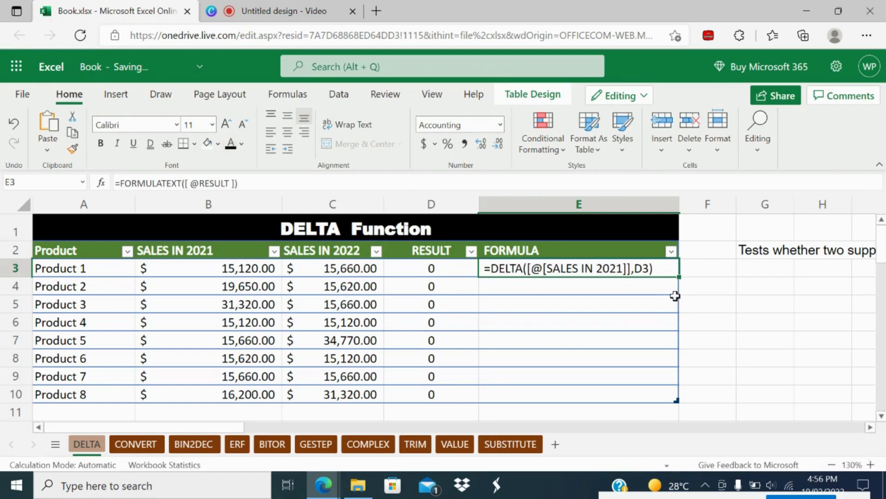
- Fill the FORMULATEXT formula from E3 down through E10 and check the formulas in D3 and E3
{"action": "double_click", "coordinate": [679, 275]}
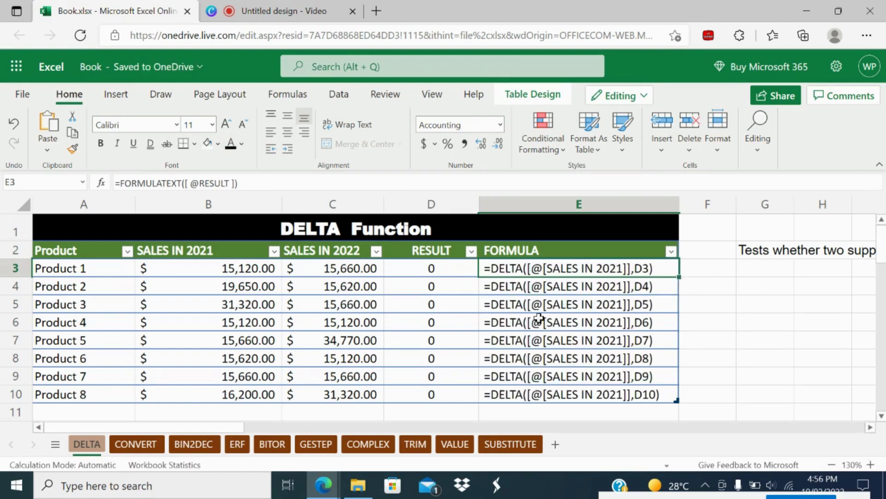
{"action": "left_click", "coordinate": [419, 268]}
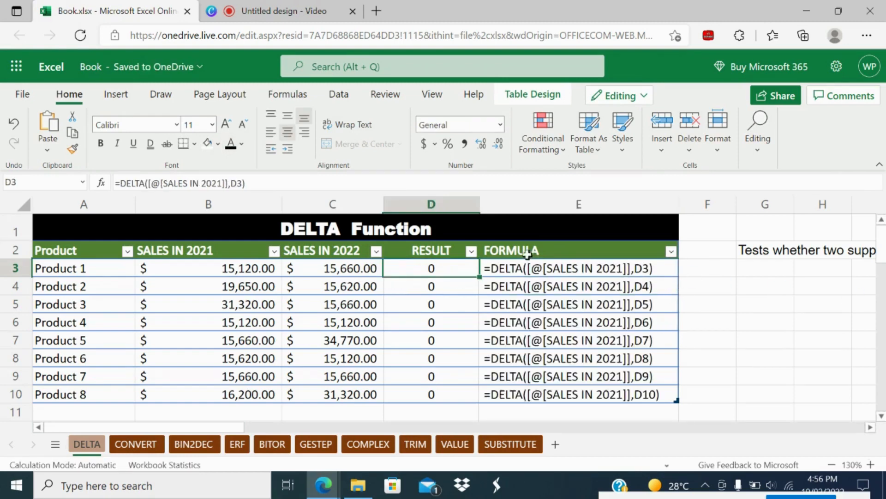
{"action": "left_click", "coordinate": [523, 274]}
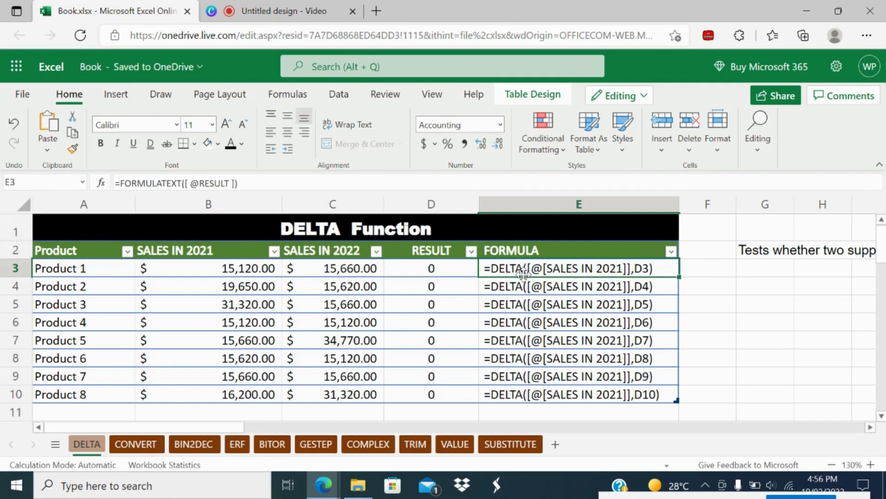
- Correct the DELTA formula in D3 so that its second number refers to C3
{"action": "left_click", "coordinate": [450, 268]}
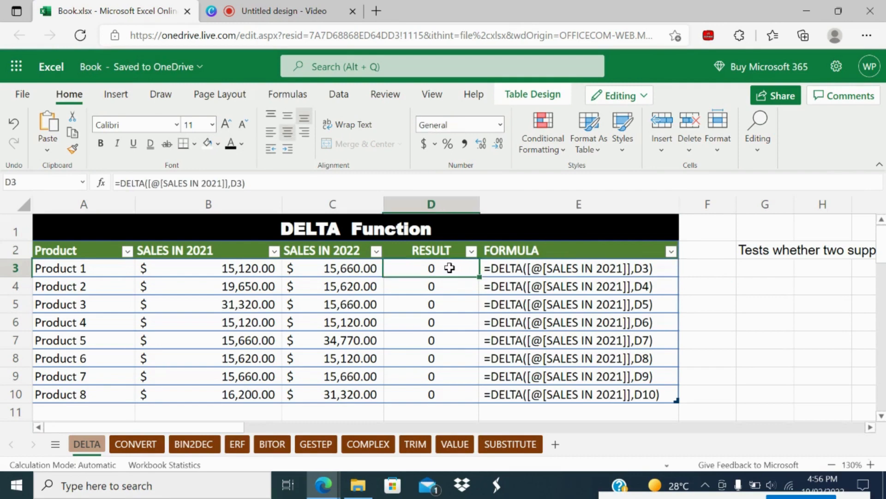
{"action": "double_click", "coordinate": [450, 268]}
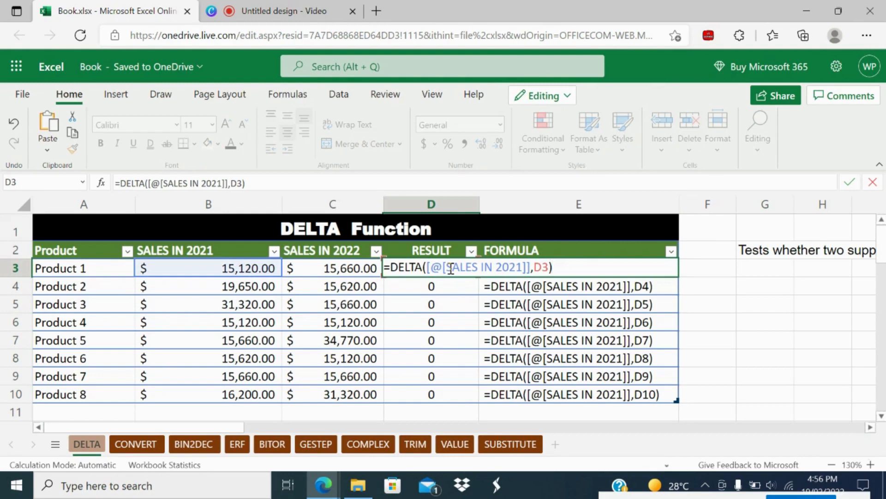
{"action": "left_click", "coordinate": [542, 267]}
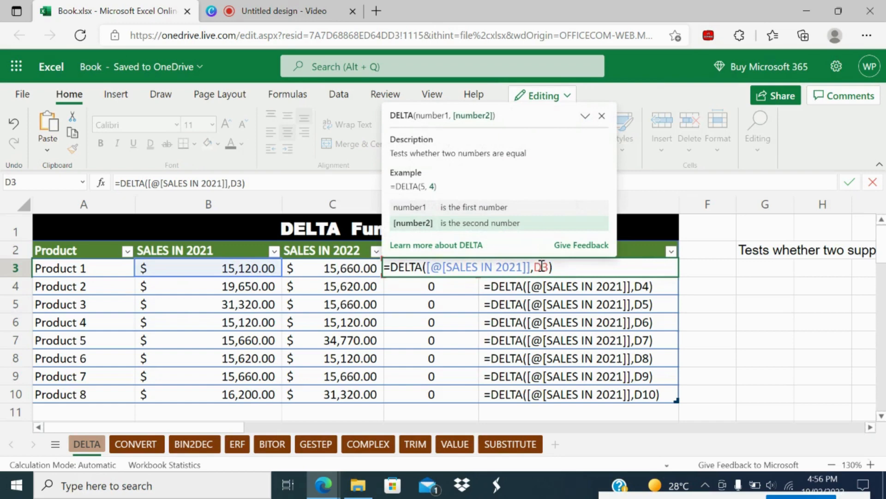
{"action": "key", "text": "BackSpace"}
{"action": "type", "text": "C"}
{"action": "key", "text": "Return"}
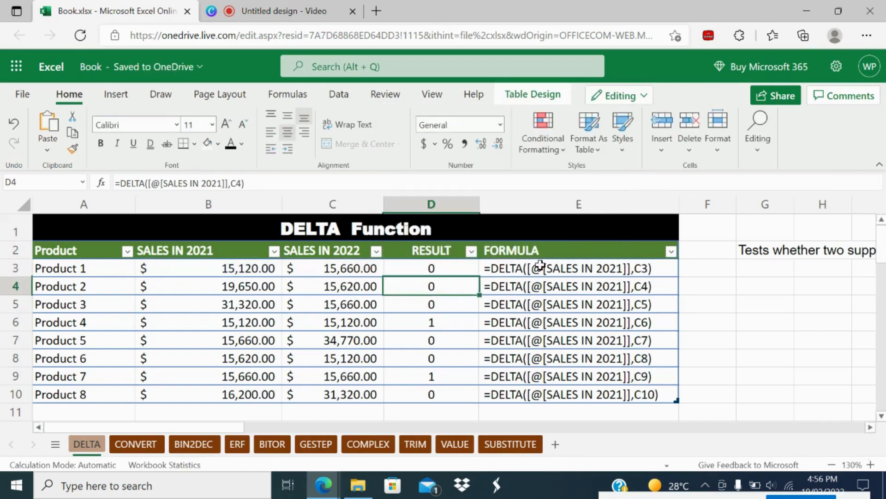
- Examine the DELTA results against the 2021 and 2022 sales values for Product 1, Product 3 and Product 4
{"action": "left_click", "coordinate": [427, 267]}
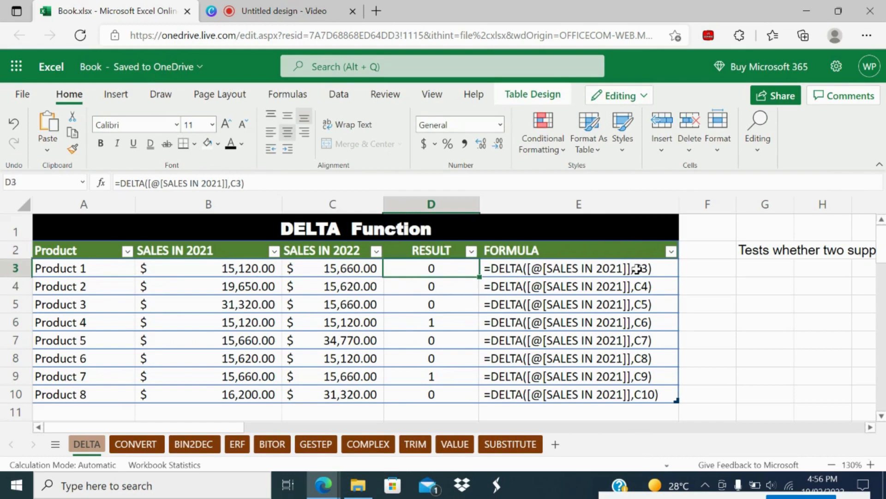
{"action": "left_click", "coordinate": [556, 268]}
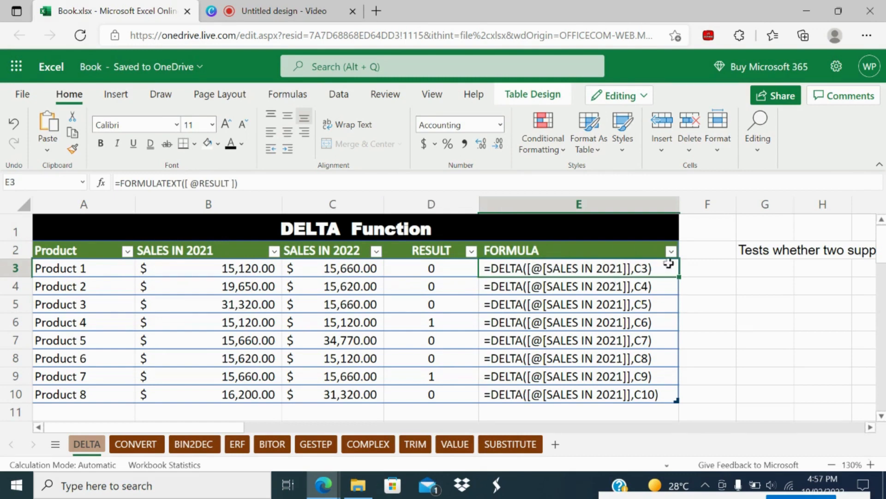
{"action": "left_click", "coordinate": [214, 273]}
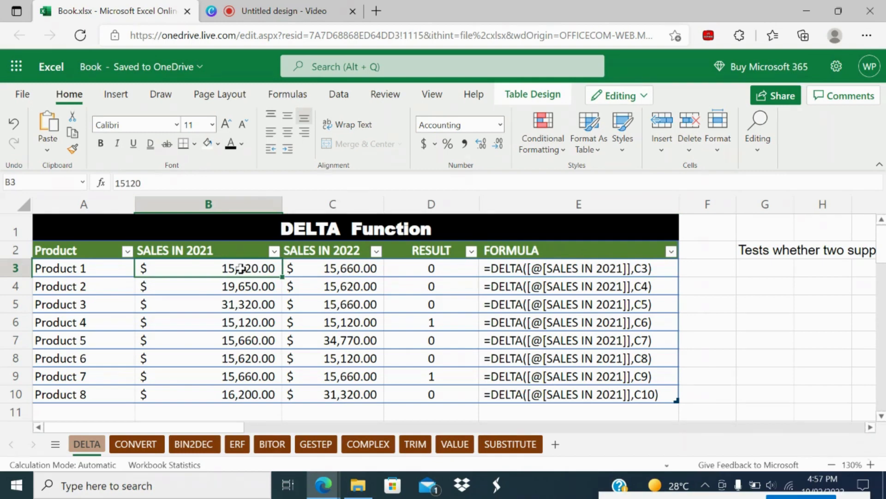
{"action": "left_click_drag", "start_coordinate": [281, 268], "coordinate": [319, 269]}
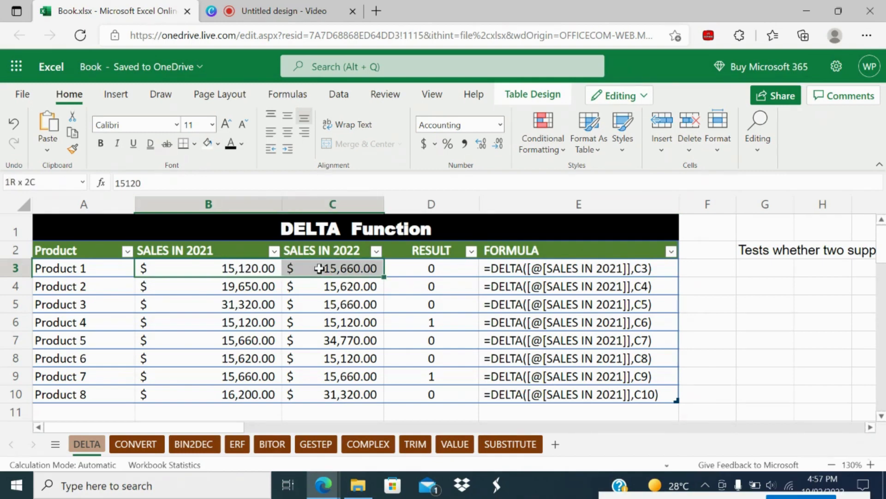
{"action": "left_click", "coordinate": [210, 321]}
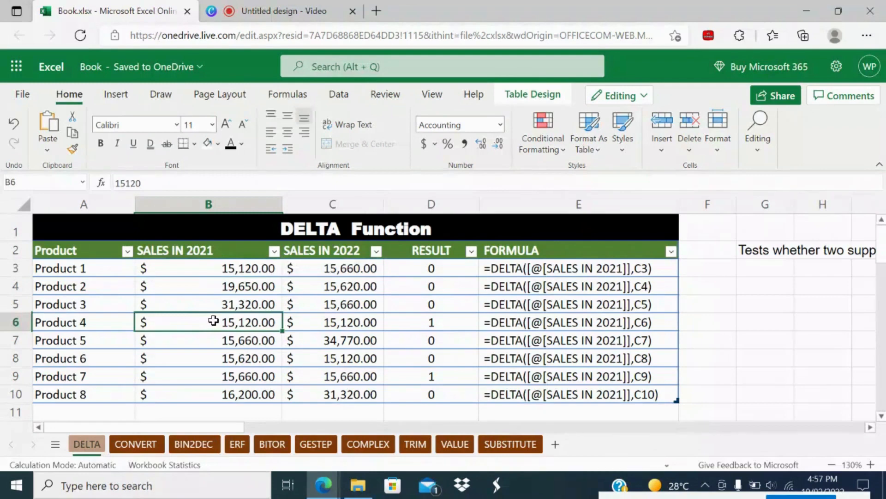
{"action": "left_click_drag", "start_coordinate": [213, 320], "coordinate": [343, 328]}
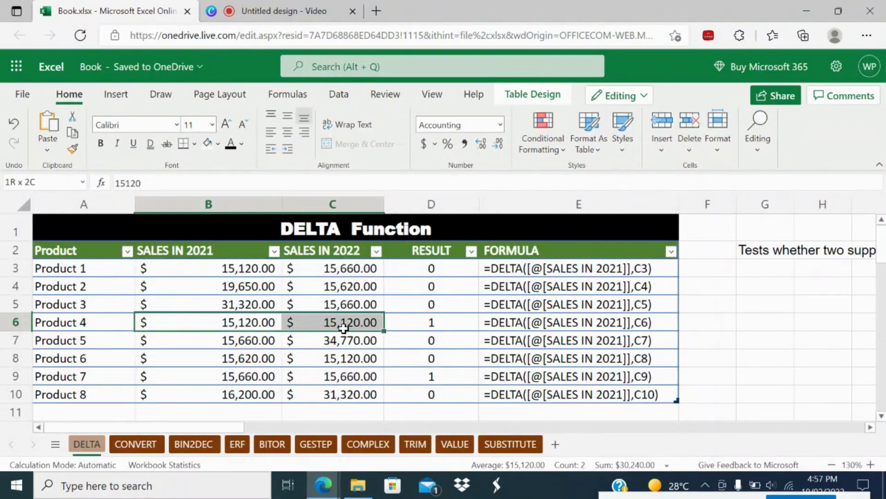
{"action": "left_click", "coordinate": [449, 321]}
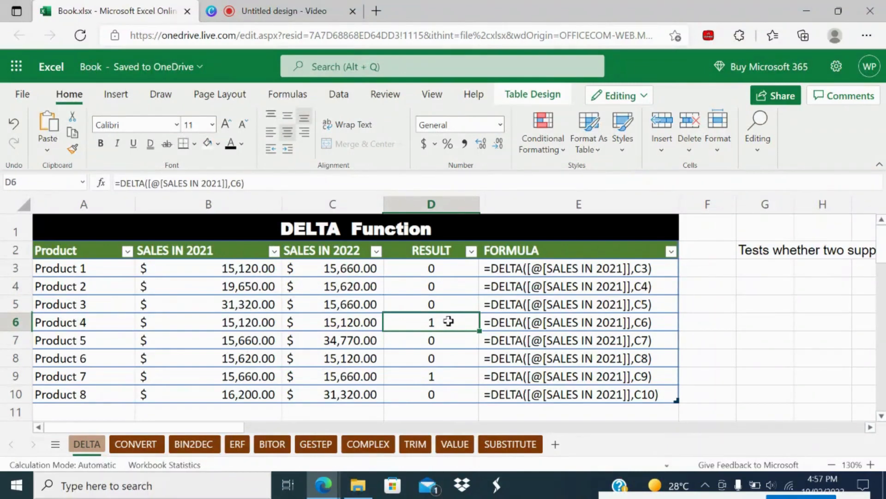
{"action": "left_click", "coordinate": [448, 301]}
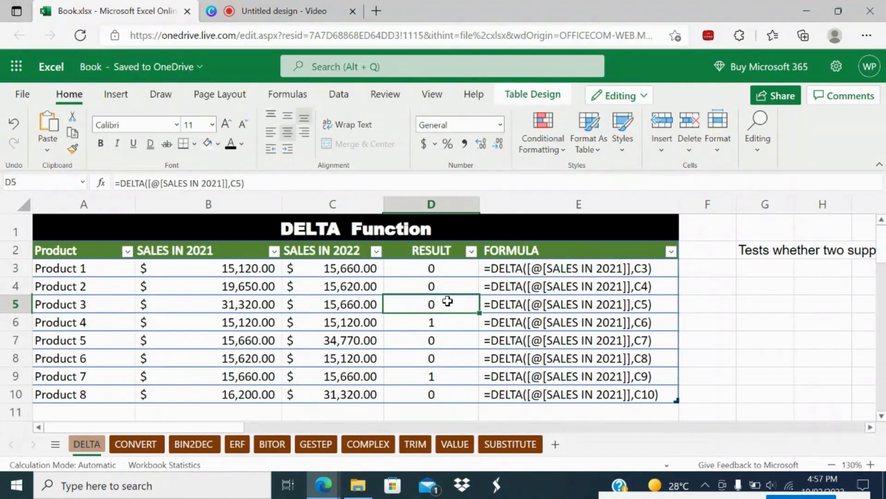
- On the CONVERT sheet, enter a CONVERT formula in B3 that converts the value in A3 from "m" to "yd"
{"action": "left_click", "coordinate": [144, 444]}
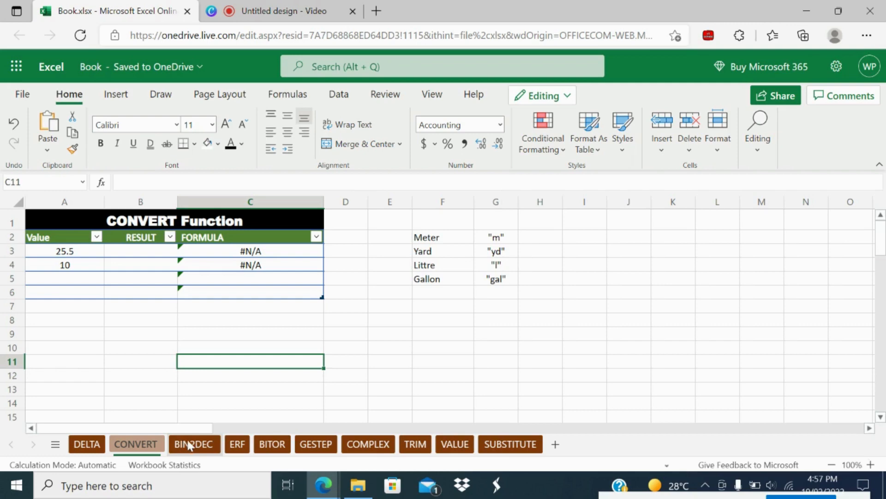
{"action": "left_click", "coordinate": [146, 251]}
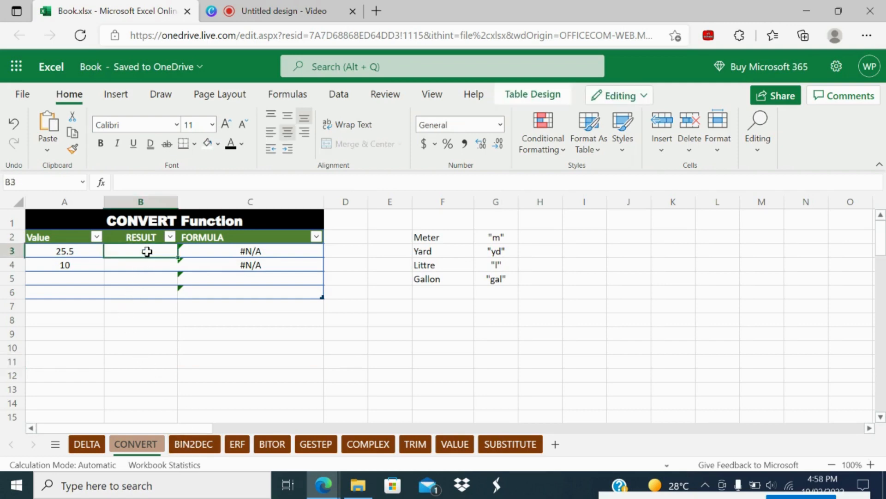
{"action": "type", "text": "=CON"}
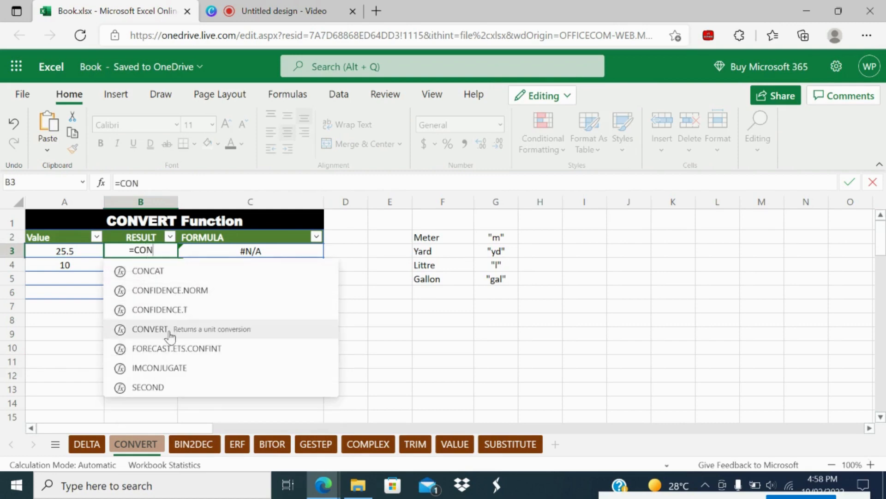
{"action": "left_click", "coordinate": [167, 329]}
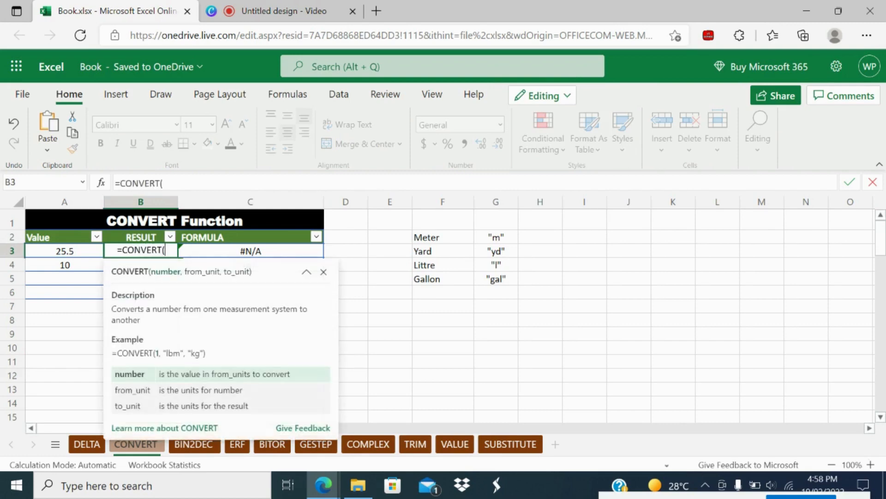
{"action": "left_click", "coordinate": [66, 250]}
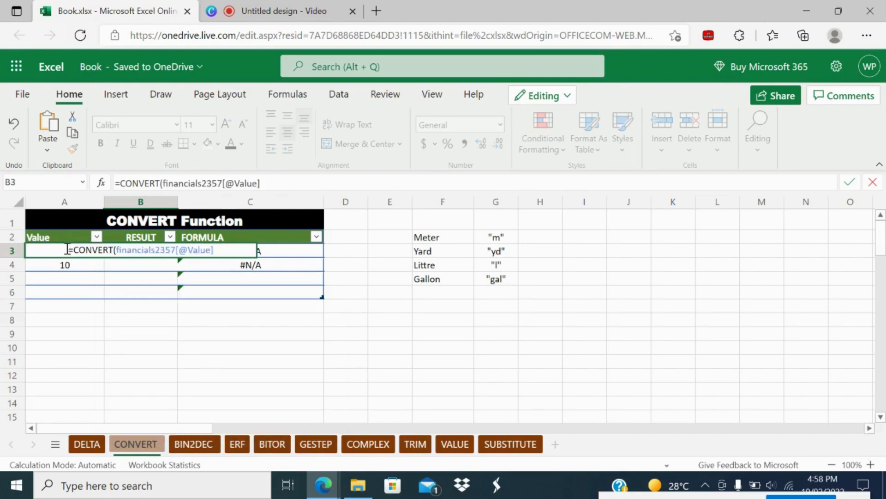
{"action": "type", "text": ","}
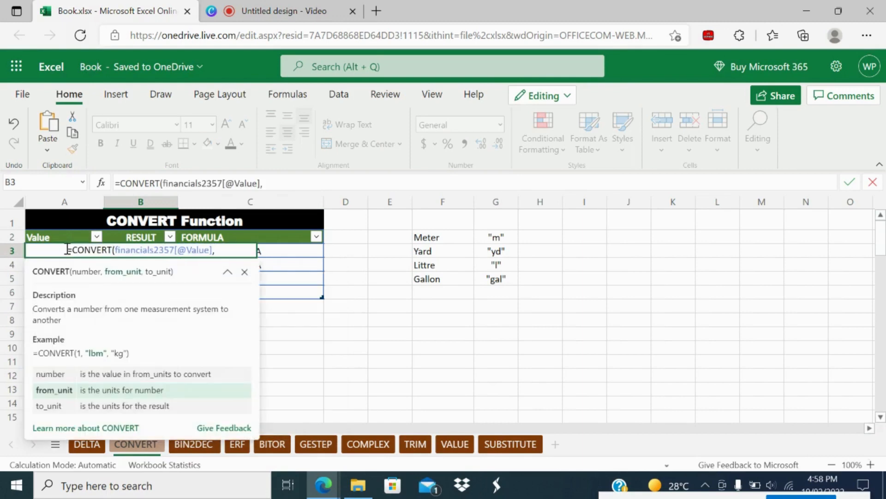
{"action": "type", "text": "\""}
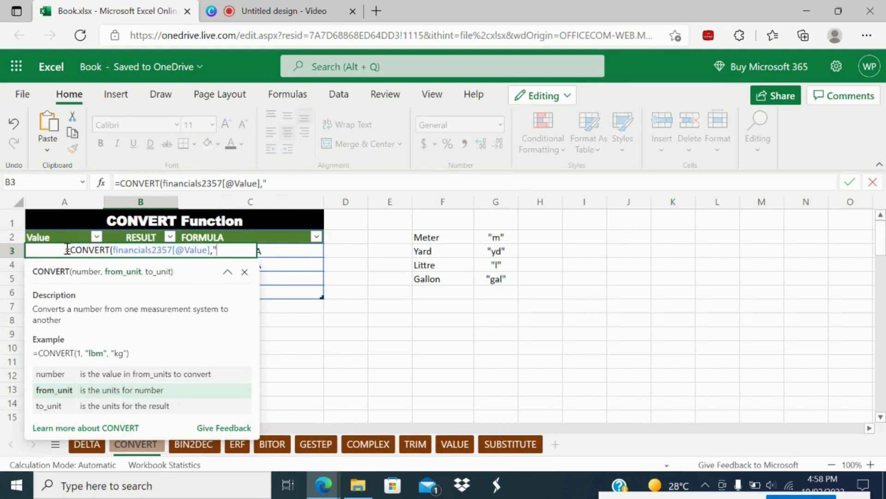
{"action": "type", "text": "m\","}
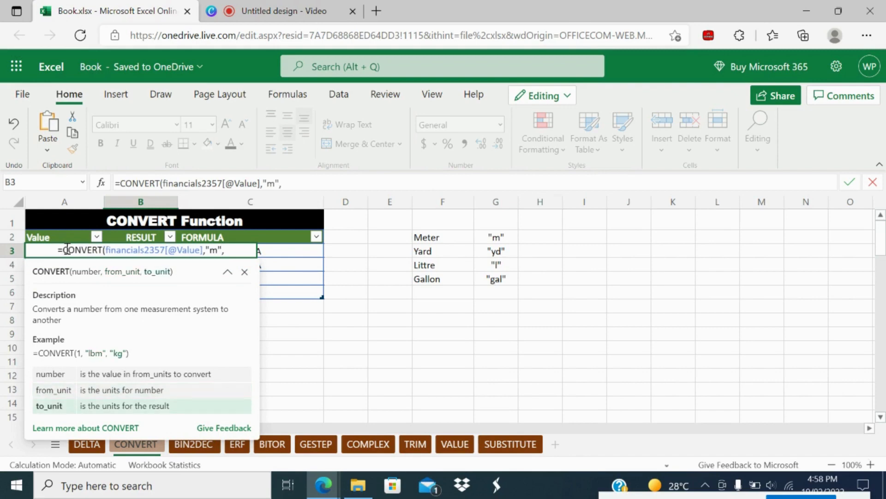
{"action": "type", "text": "\"yd"}
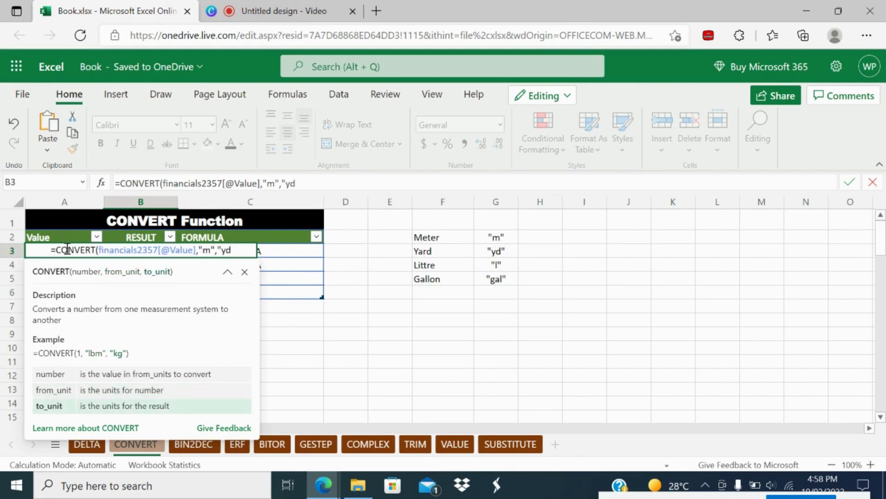
{"action": "type", "text": "\")"}
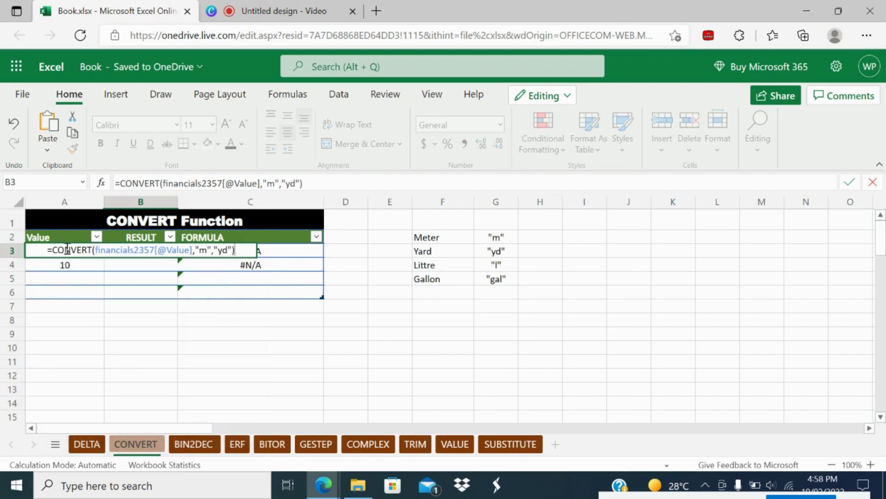
{"action": "key", "text": "Return"}
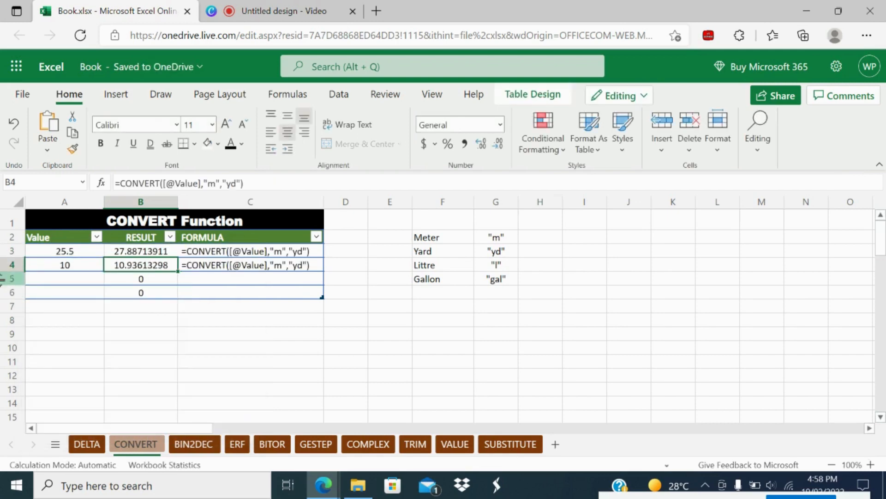
- Check the meter-to-yard results in B3 and B4 against the input values and the list of unit codes
{"action": "left_click", "coordinate": [81, 251]}
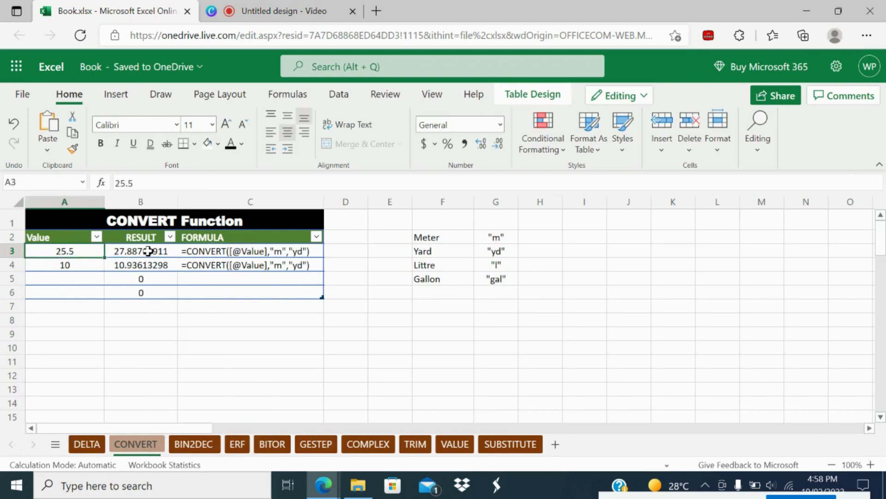
{"action": "left_click", "coordinate": [148, 251]}
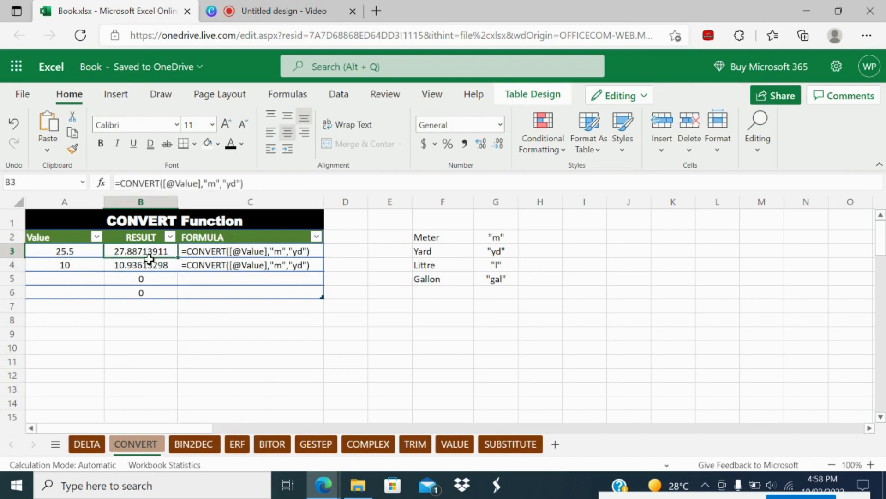
{"action": "left_click", "coordinate": [491, 264]}
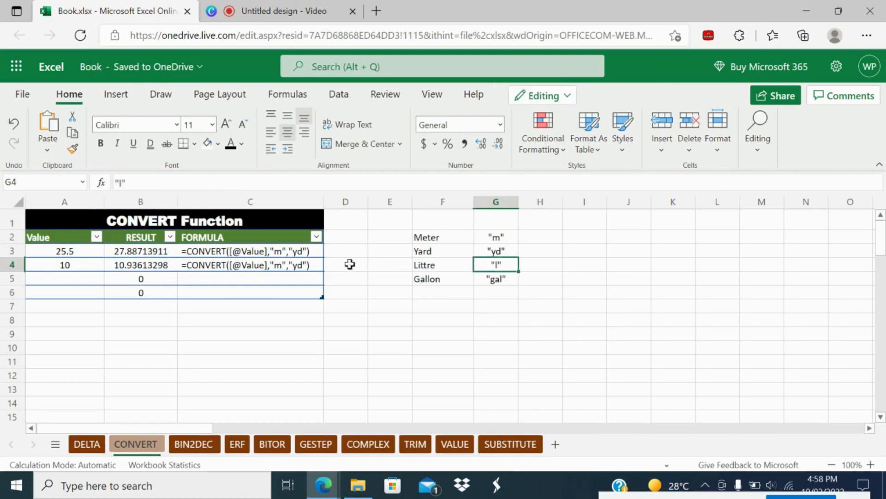
{"action": "left_click", "coordinate": [113, 264]}
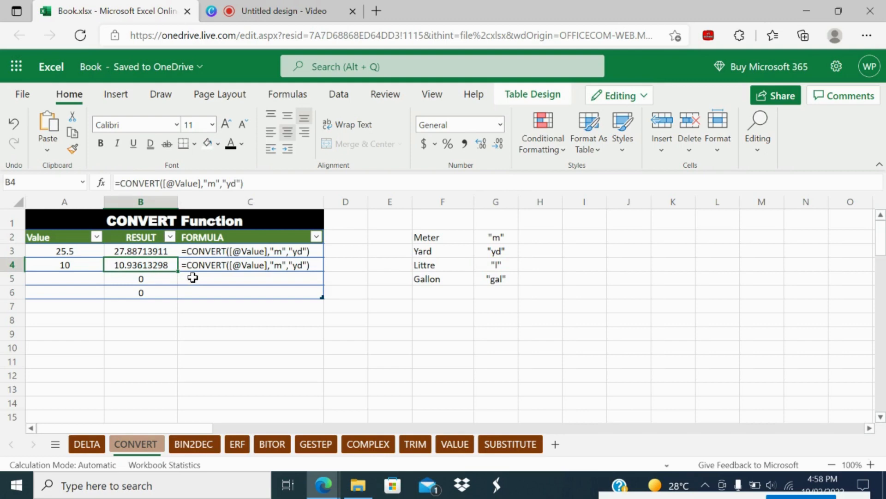
- Open the BIN2DEC sheet and review the binary numbers in A3:A6
{"action": "left_click", "coordinate": [195, 442]}
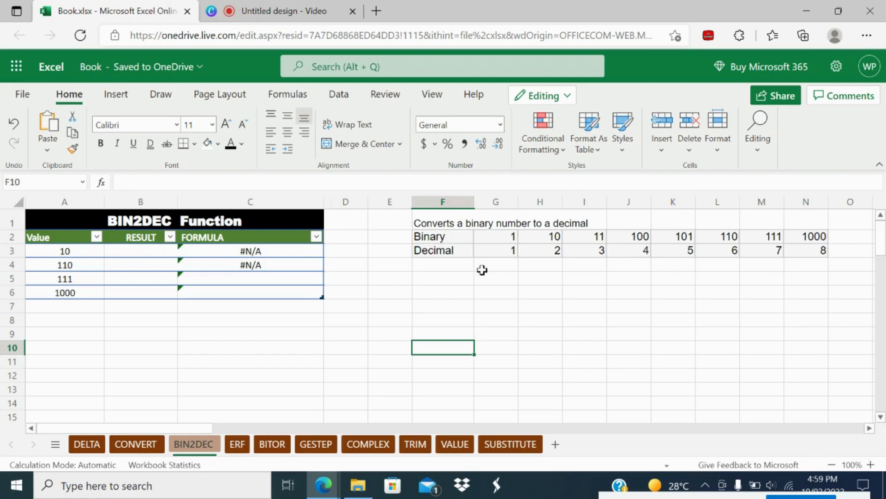
{"action": "left_click", "coordinate": [67, 252]}
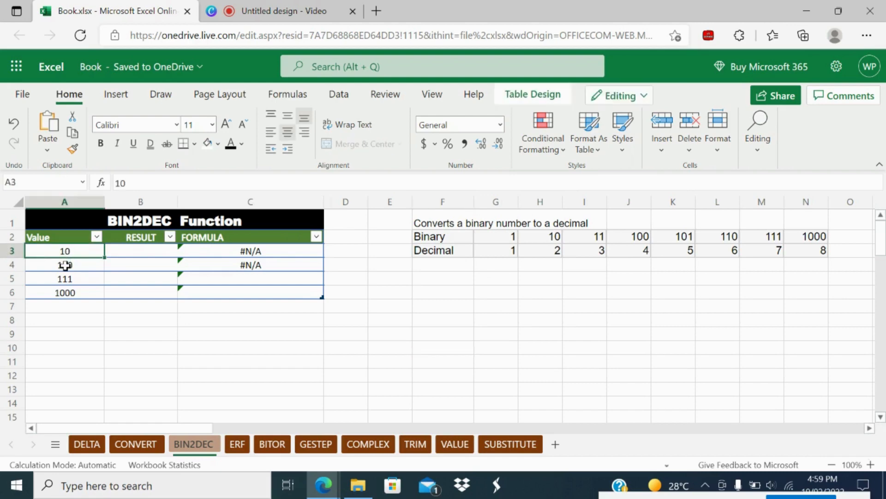
{"action": "left_click", "coordinate": [68, 263]}
{"action": "left_click", "coordinate": [81, 278]}
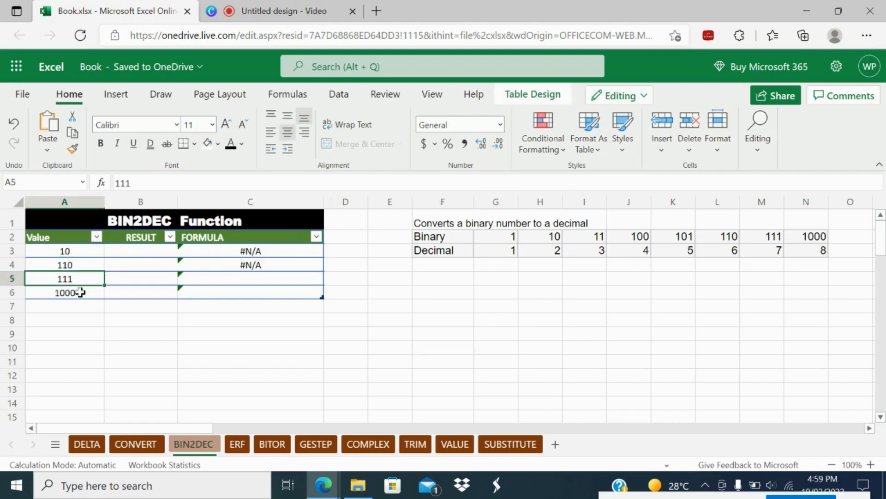
{"action": "left_click", "coordinate": [79, 292]}
{"action": "left_click_drag", "start_coordinate": [73, 251], "coordinate": [72, 289]}
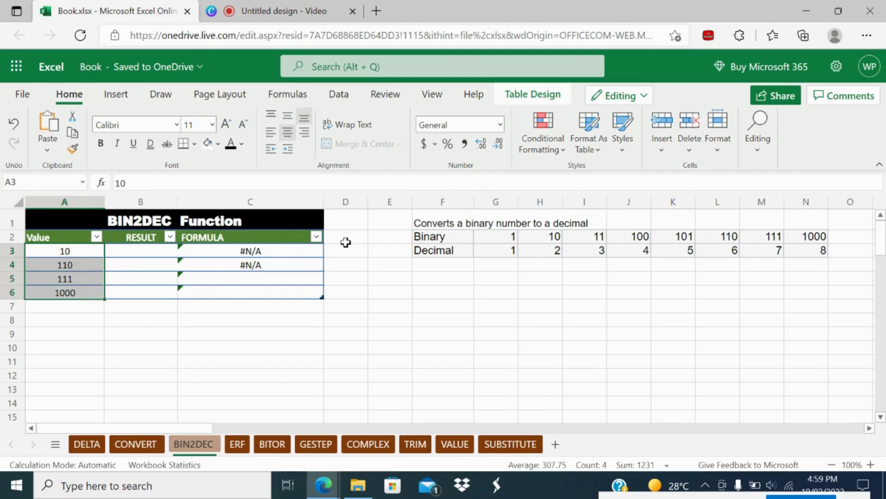
- Enter a BIN2DEC formula in B3 that converts the binary number in A3 to decimal
{"action": "left_click", "coordinate": [134, 250]}
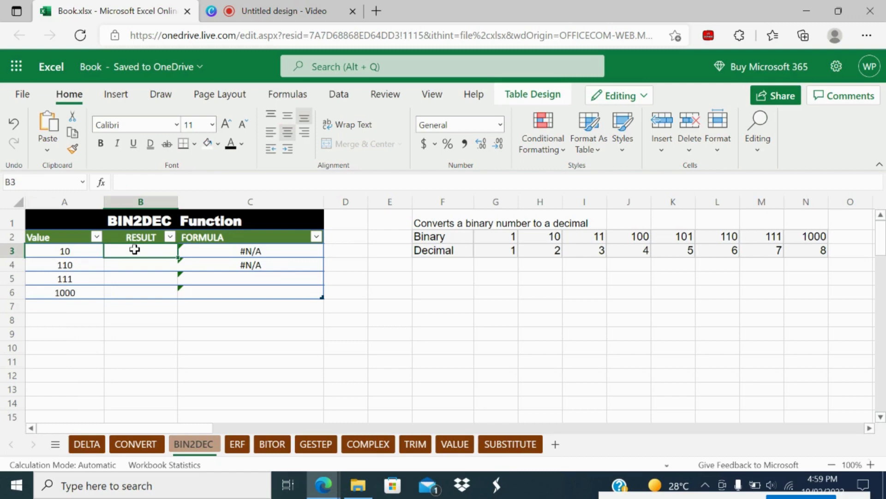
{"action": "type", "text": "=bin"}
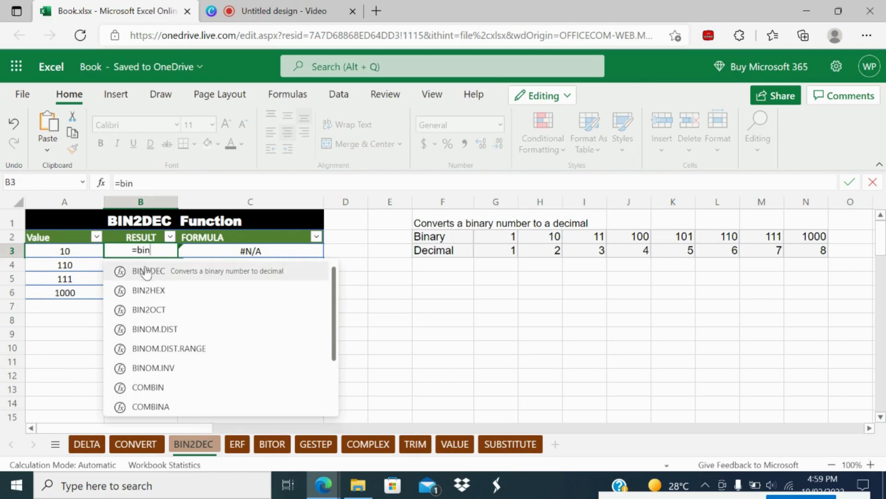
{"action": "double_click", "coordinate": [142, 271]}
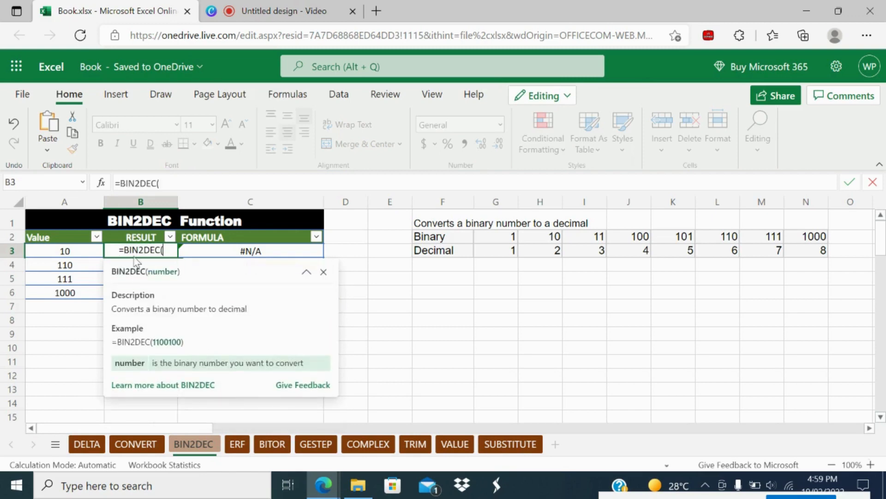
{"action": "left_click", "coordinate": [47, 253]}
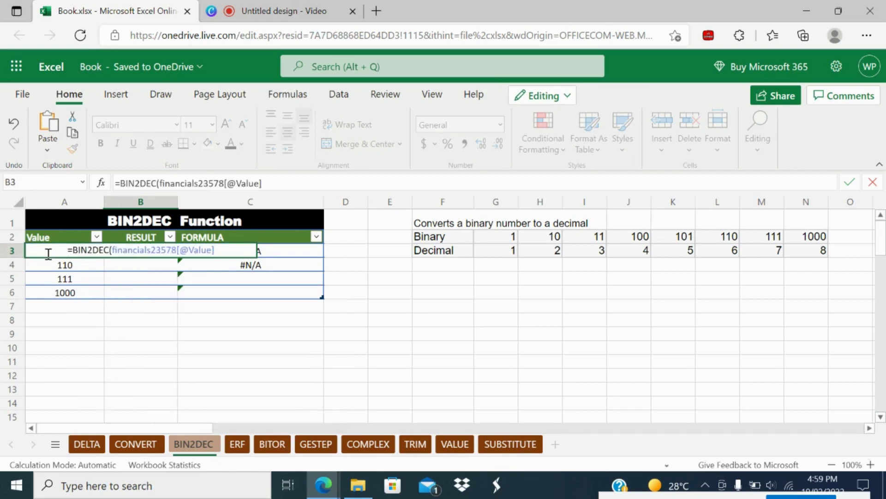
{"action": "key", "text": "Return"}
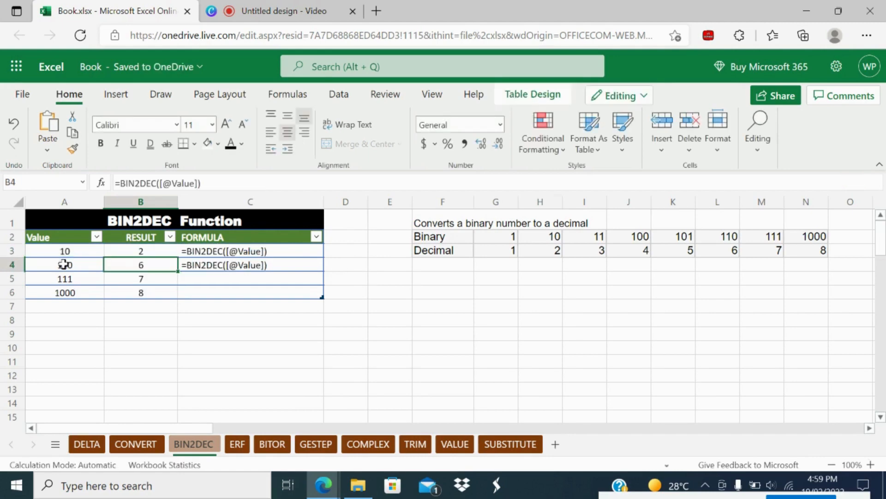
- Fill the FORMULATEXT formula from C4 down through C6 in the FORMULA column
{"action": "left_click", "coordinate": [269, 264]}
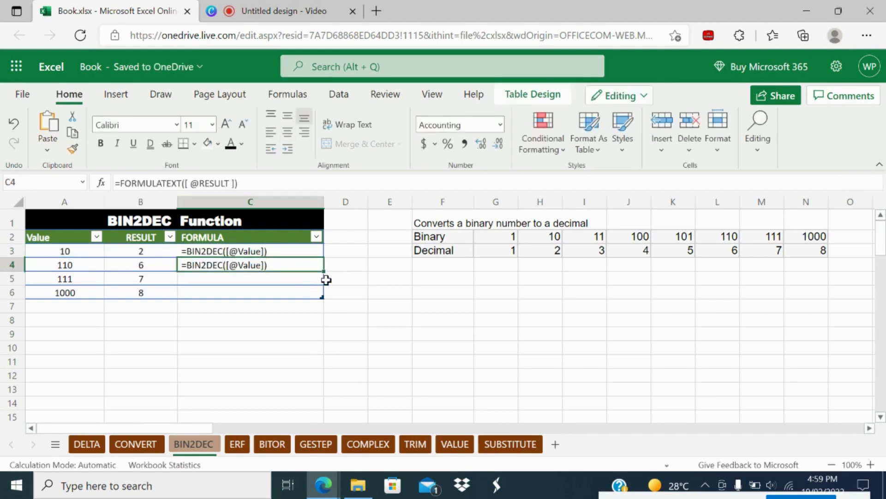
{"action": "left_click_drag", "start_coordinate": [323, 271], "coordinate": [224, 279]}
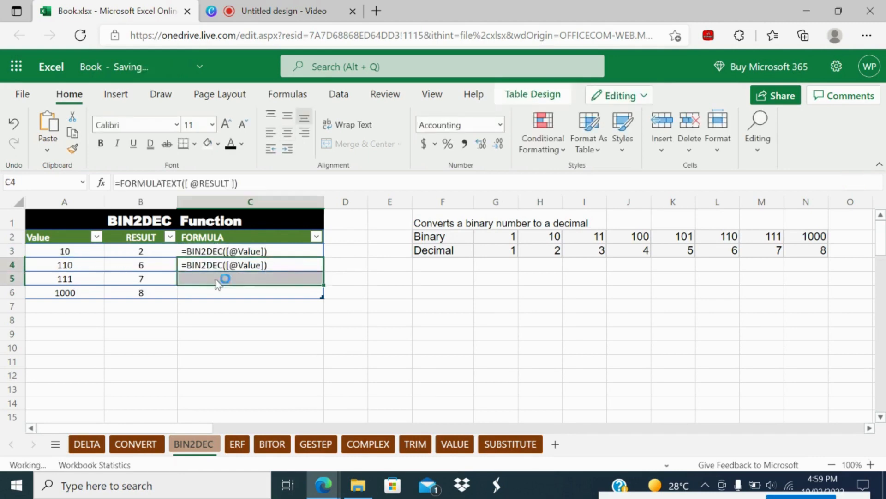
{"action": "left_click", "coordinate": [299, 283]}
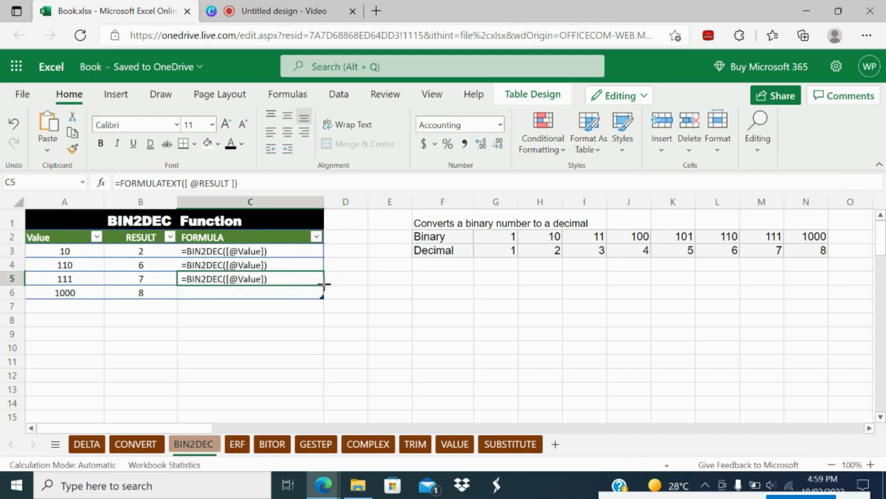
{"action": "left_click_drag", "start_coordinate": [323, 284], "coordinate": [296, 294]}
- Compare the BIN2DEC results for 10, 110 and 1000 with the binary-to-decimal reference table in F2:N3
{"action": "left_click", "coordinate": [134, 255]}
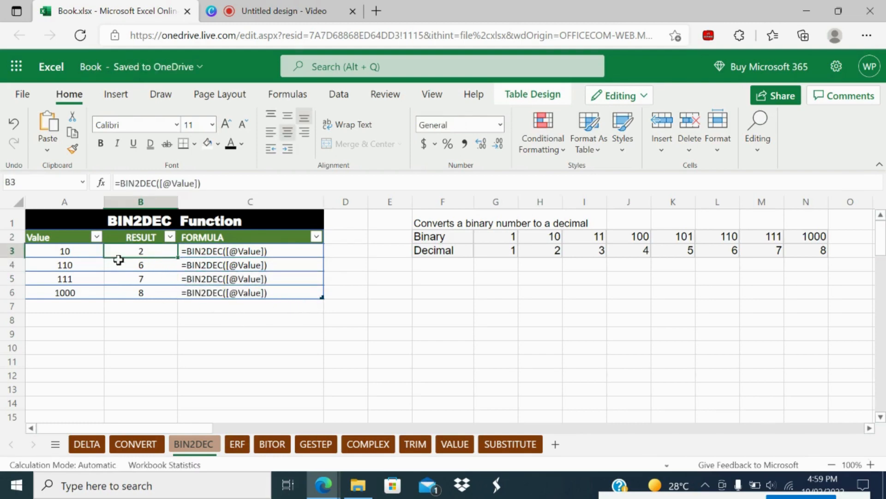
{"action": "left_click", "coordinate": [92, 249]}
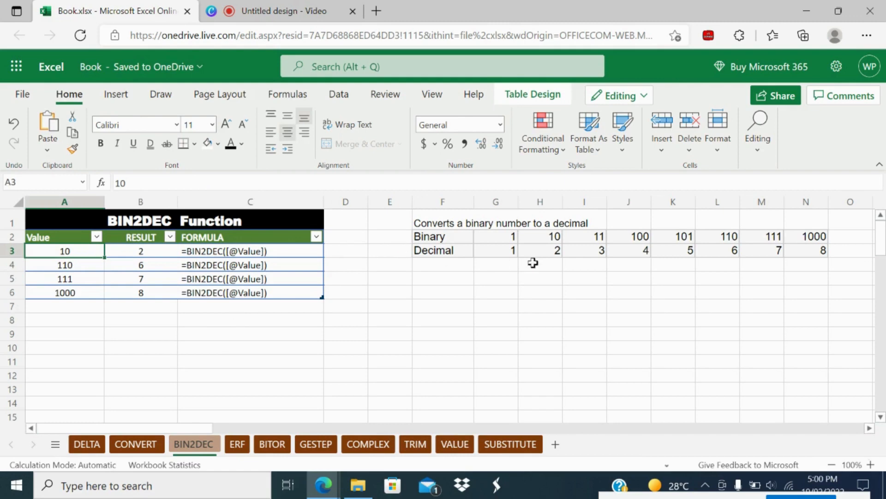
{"action": "left_click", "coordinate": [547, 252]}
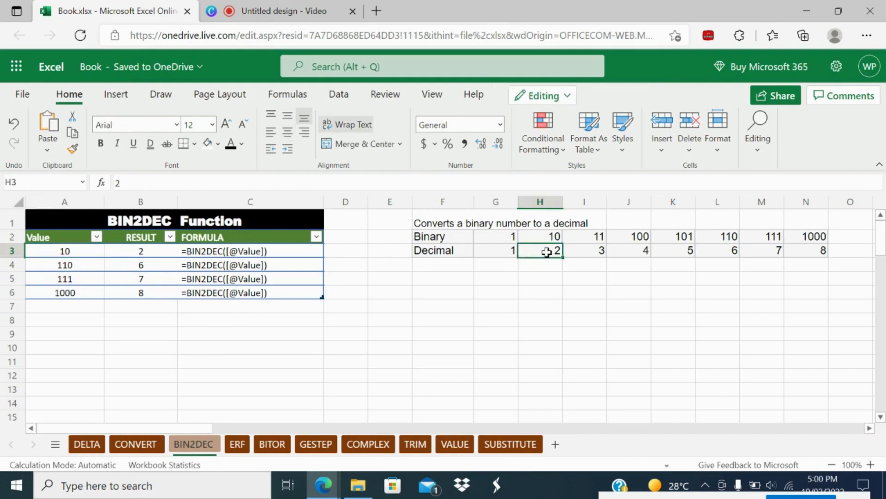
{"action": "left_click", "coordinate": [106, 263]}
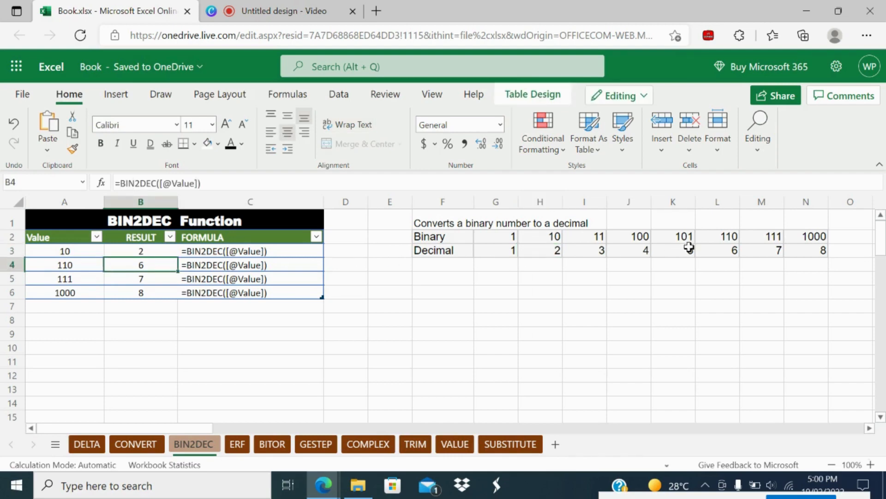
{"action": "left_click", "coordinate": [711, 251]}
{"action": "left_click", "coordinate": [718, 233]}
{"action": "left_click", "coordinate": [716, 251]}
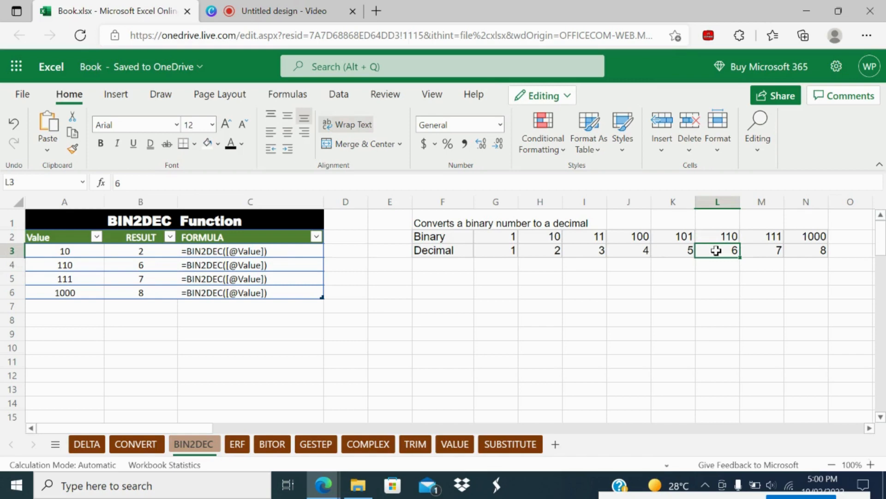
{"action": "left_click", "coordinate": [43, 290]}
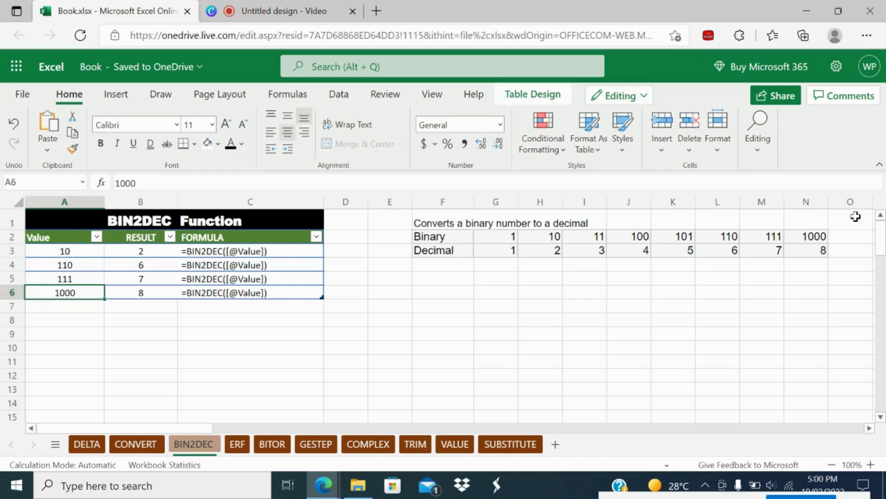
{"action": "left_click", "coordinate": [826, 248]}
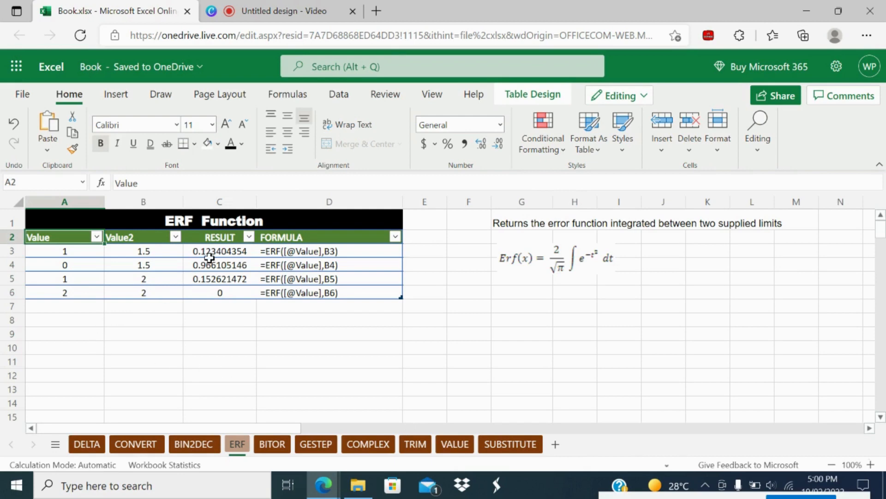
- Clear the existing RESULT formulas in C3:C6 on the ERF sheet
{"action": "left_click_drag", "start_coordinate": [210, 253], "coordinate": [210, 293]}
{"action": "key", "text": "Delete"}
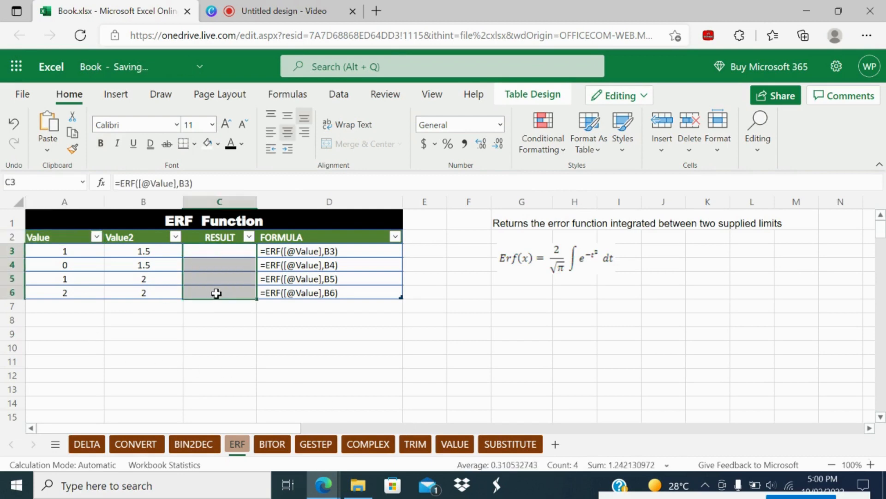
- Enter an ERF formula in C3 with the Value in A3 as lower limit and B3 as upper limit
{"action": "left_click", "coordinate": [70, 250]}
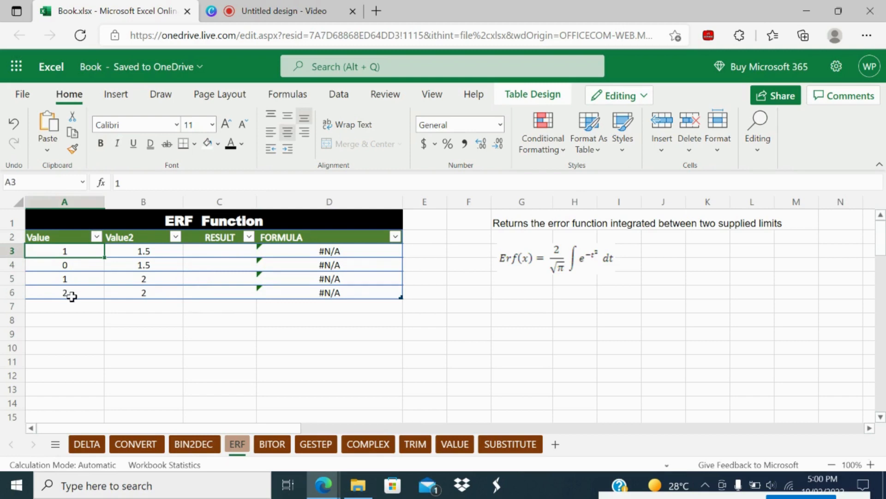
{"action": "left_click", "coordinate": [203, 253]}
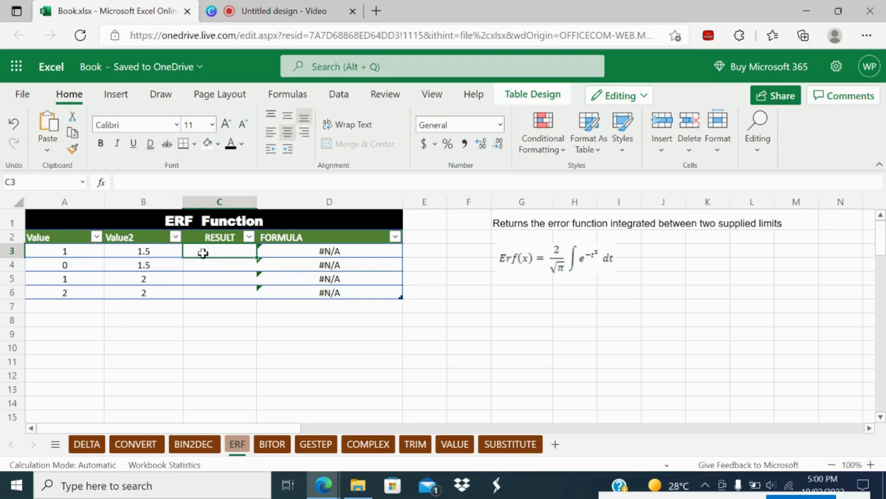
{"action": "type", "text": "=erf"}
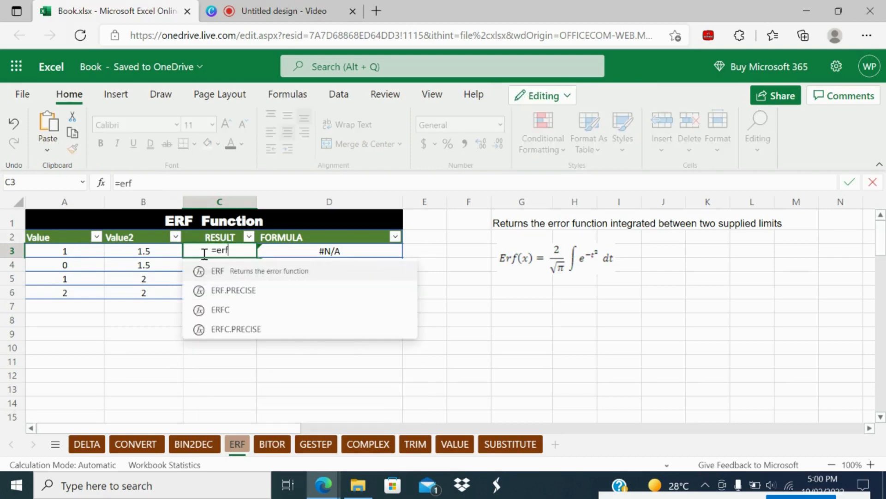
{"action": "double_click", "coordinate": [233, 271]}
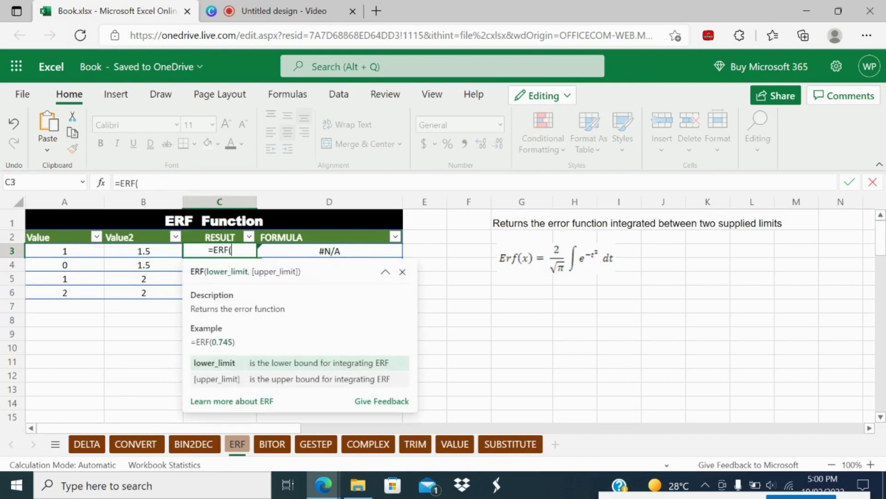
{"action": "left_click", "coordinate": [54, 245]}
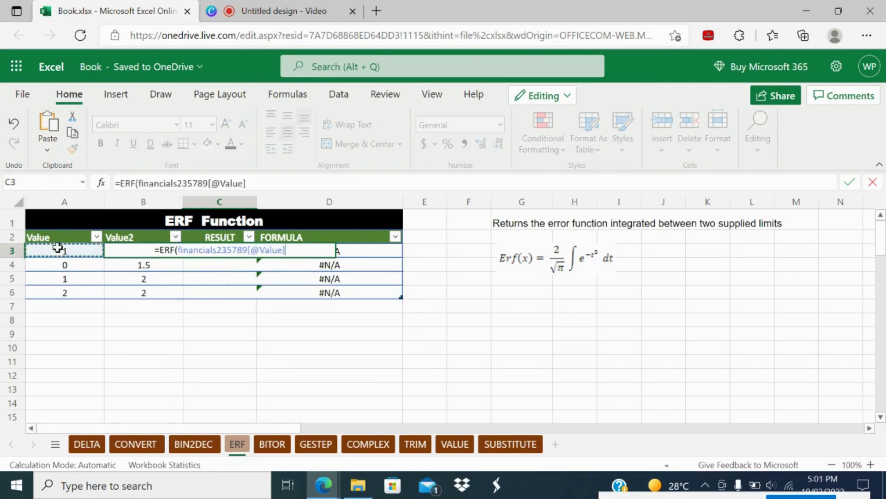
{"action": "type", "text": ","}
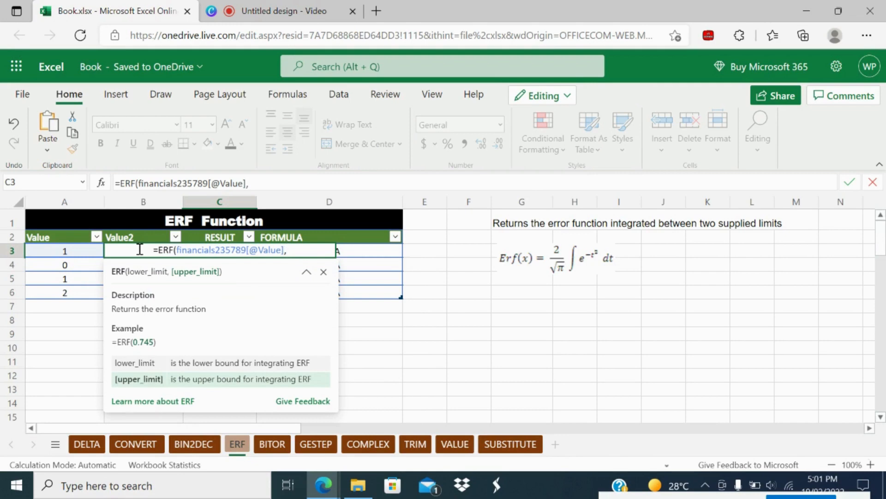
{"action": "type", "text": "b3("}
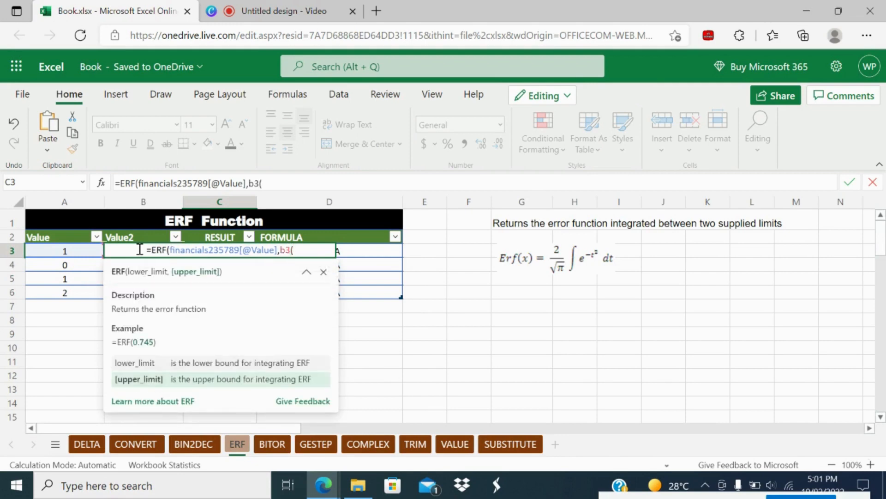
{"action": "key", "text": "Return"}
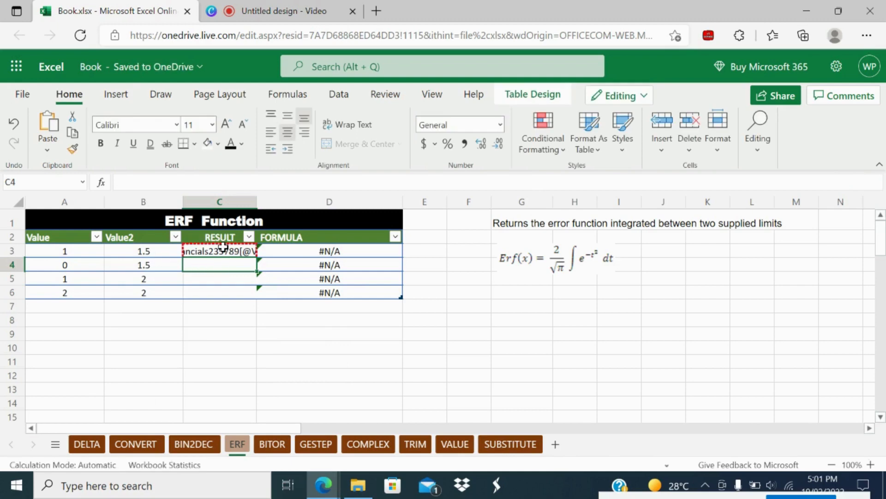
- Correct the ERF formula in C3 by removing the stray opening parenthesis after the B3 reference
{"action": "left_click", "coordinate": [223, 250]}
{"action": "left_click", "coordinate": [269, 182]}
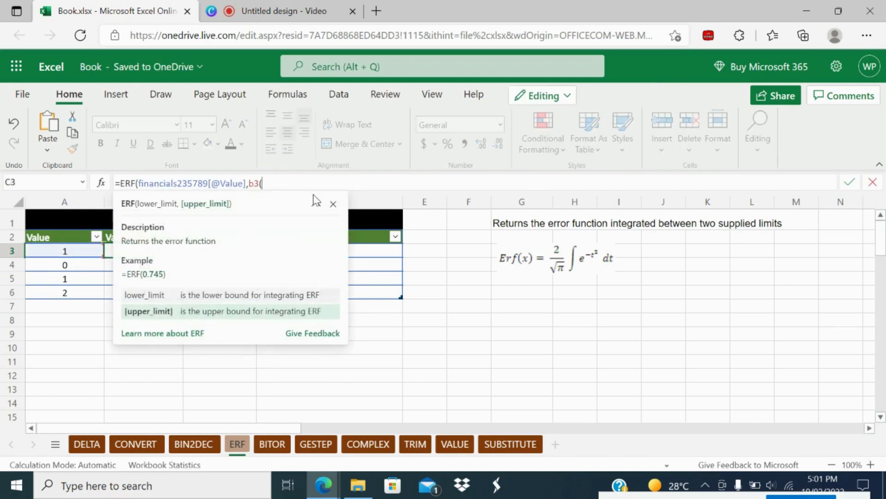
{"action": "key", "text": "BackSpace"}
{"action": "key", "text": "BackSpace"}
{"action": "key", "text": "BackSpace"}
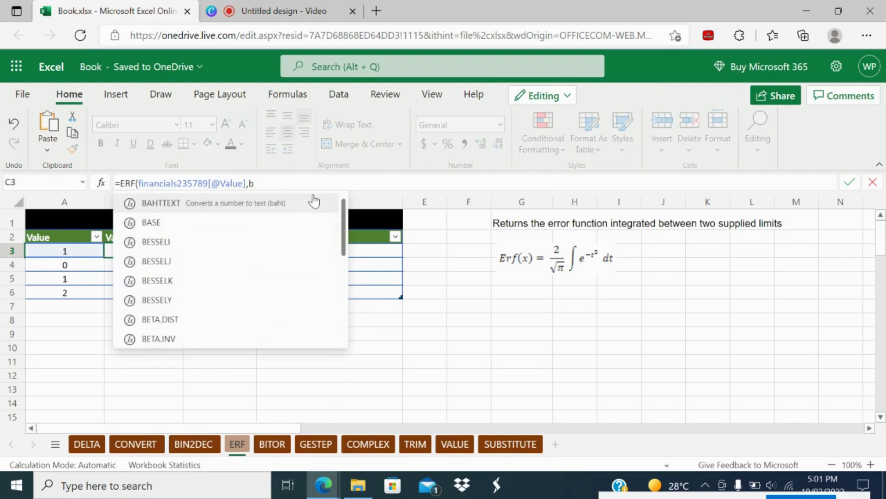
{"action": "type", "text": "b3"}
{"action": "key", "text": "Return"}
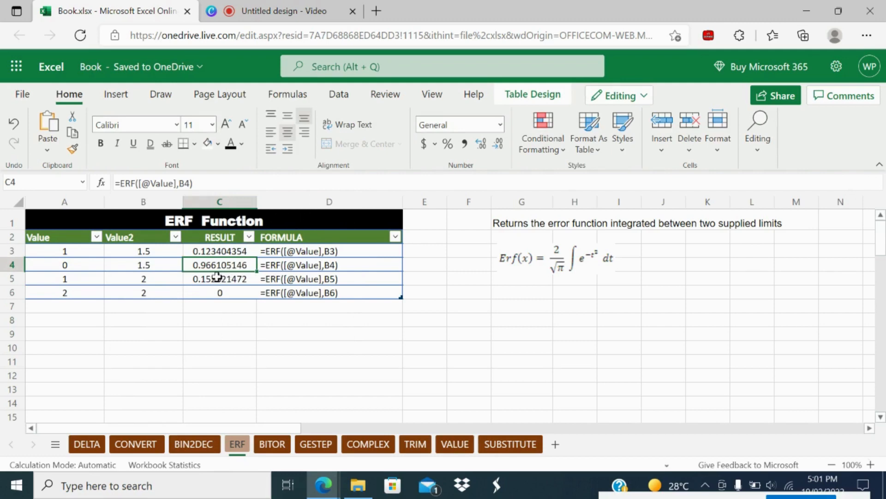
- Examine the lower and upper limits in A3:B6 against the ERF results in the RESULT column
{"action": "left_click", "coordinate": [50, 250]}
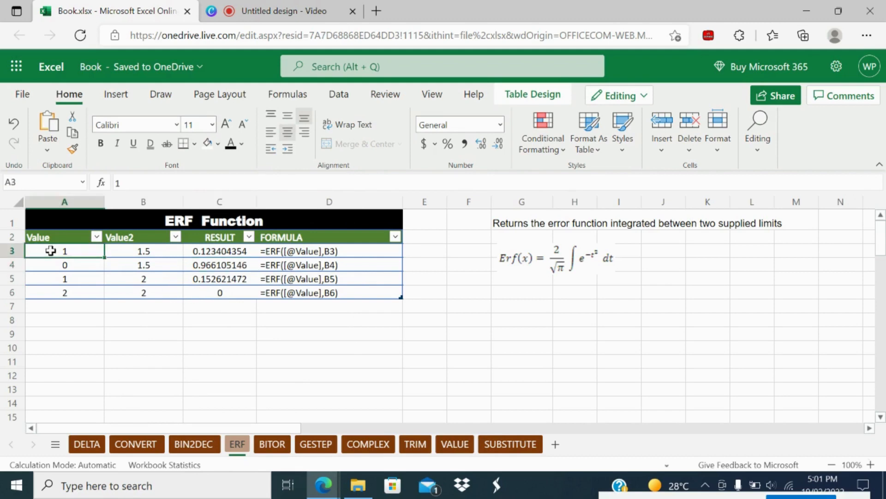
{"action": "left_click", "coordinate": [144, 252]}
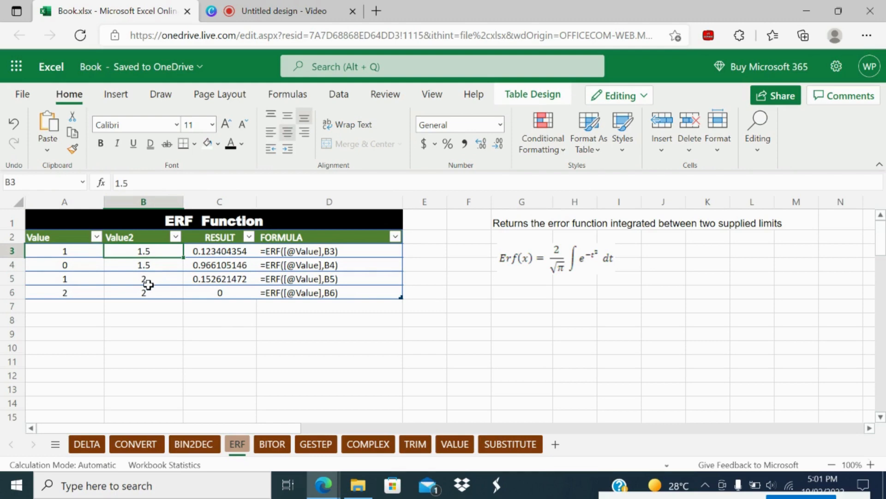
{"action": "left_click", "coordinate": [71, 262]}
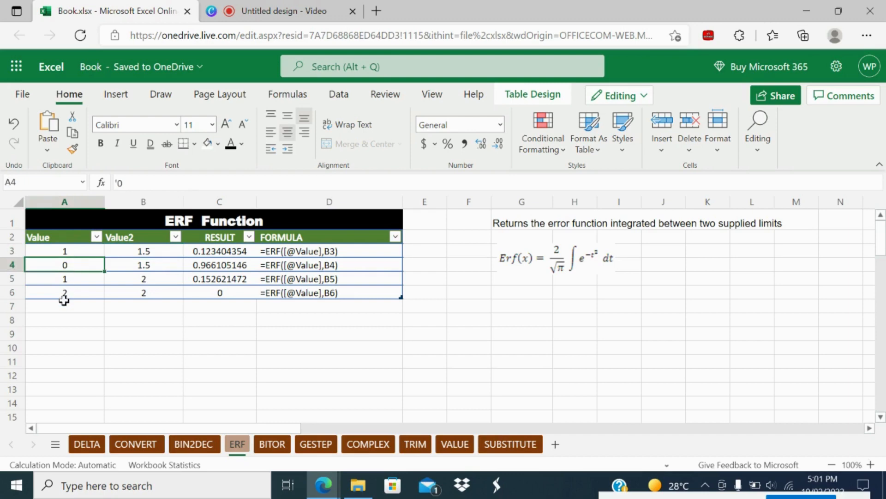
{"action": "left_click", "coordinate": [169, 264]}
{"action": "left_click", "coordinate": [97, 286]}
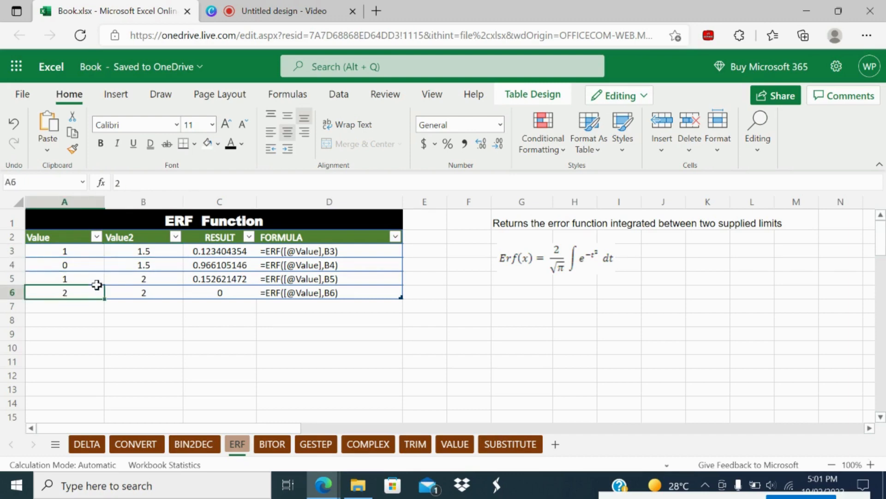
{"action": "left_click", "coordinate": [154, 279]}
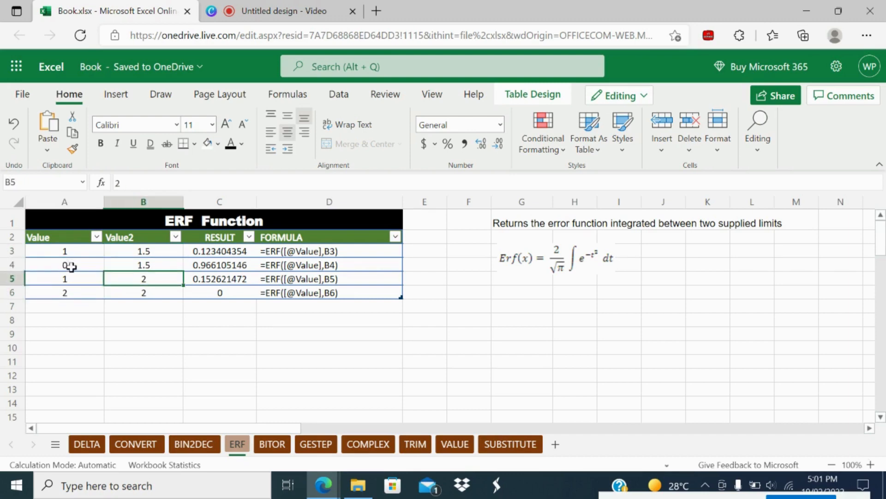
{"action": "left_click", "coordinate": [79, 290]}
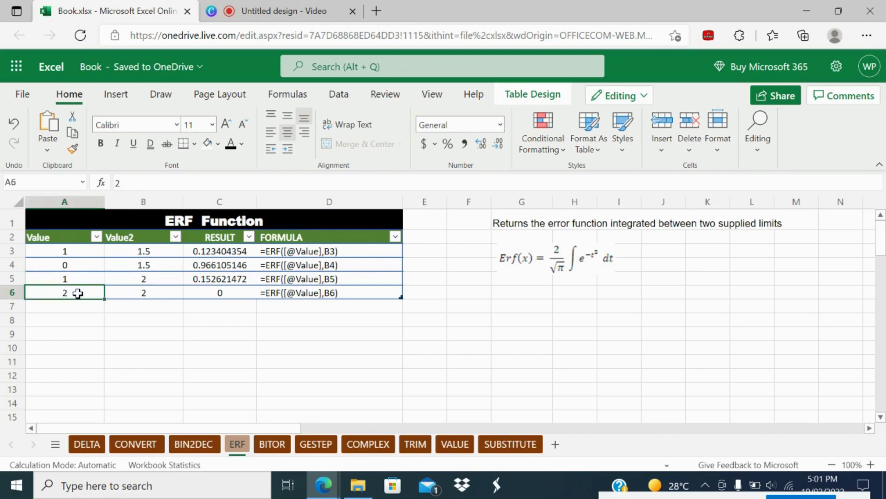
{"action": "left_click", "coordinate": [143, 288]}
{"action": "left_click", "coordinate": [217, 291]}
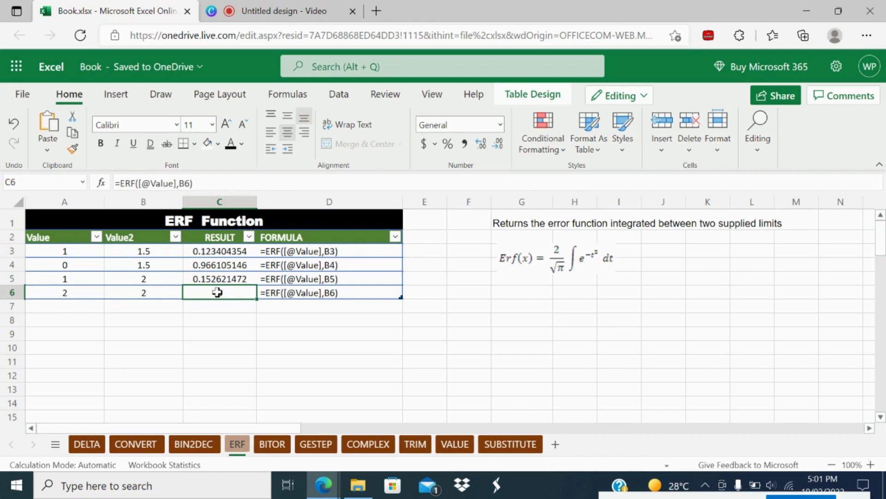
- Set the lower limit in A4 to 1.5 so that it equals the upper limit in B4
{"action": "left_click", "coordinate": [90, 276]}
{"action": "left_click", "coordinate": [90, 264]}
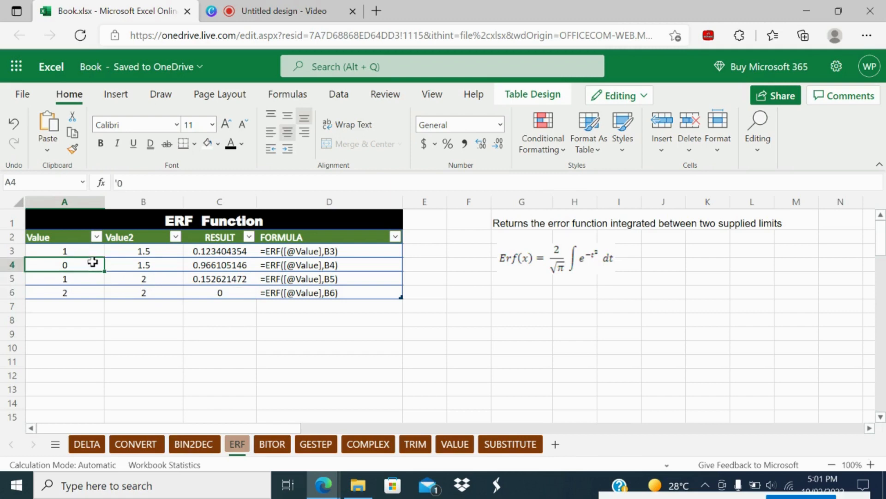
{"action": "type", "text": "1."}
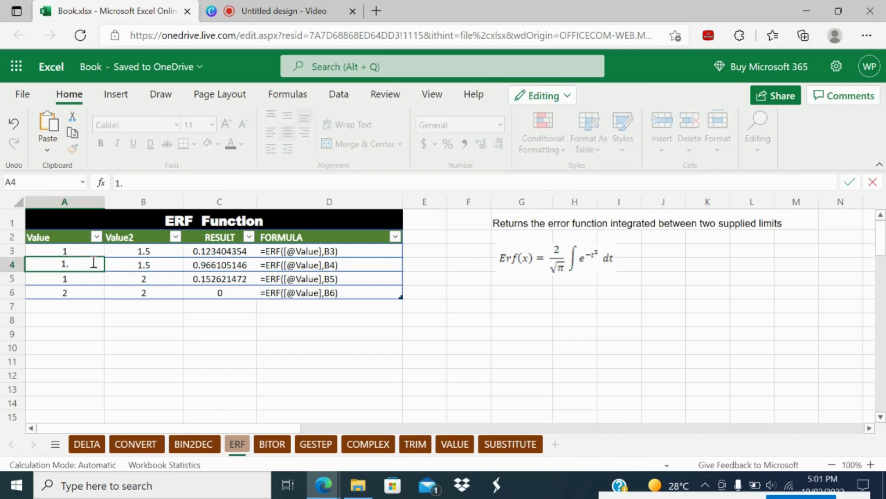
{"action": "type", "text": "5"}
{"action": "key", "text": "Return"}
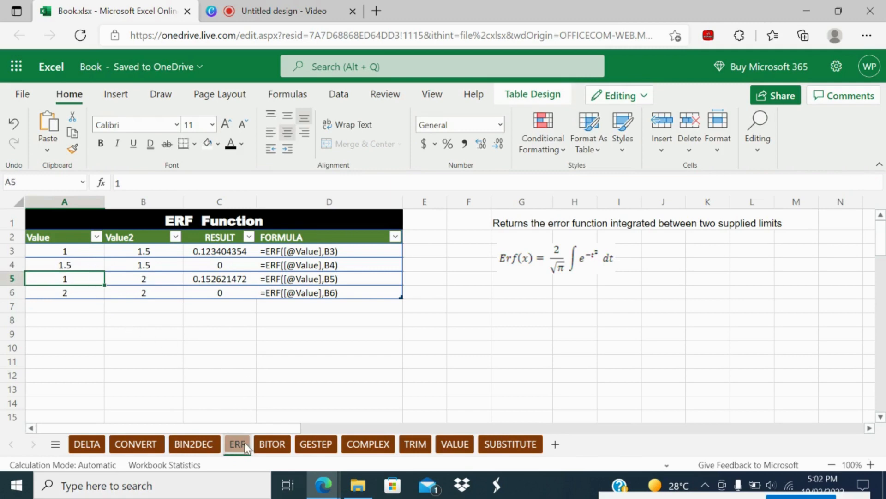
- Open the BITOR sheet and review the Value and Value2 entries in its first data row
{"action": "left_click", "coordinate": [270, 444]}
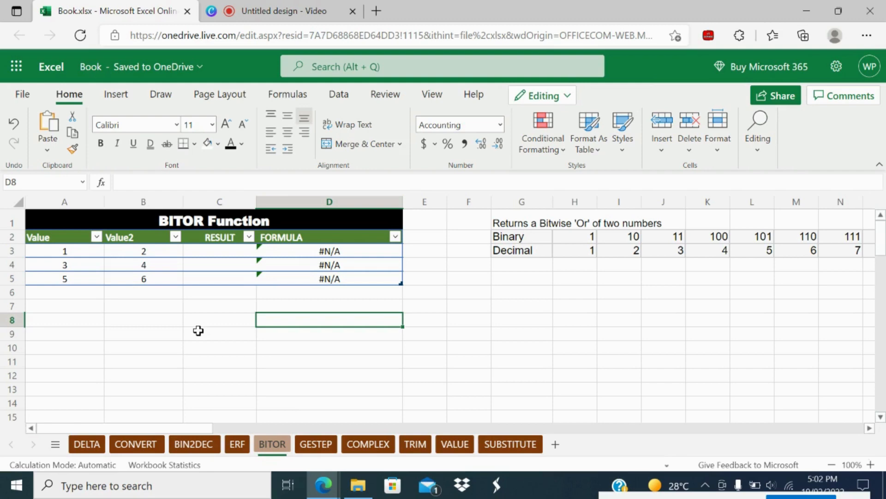
{"action": "left_click", "coordinate": [65, 250]}
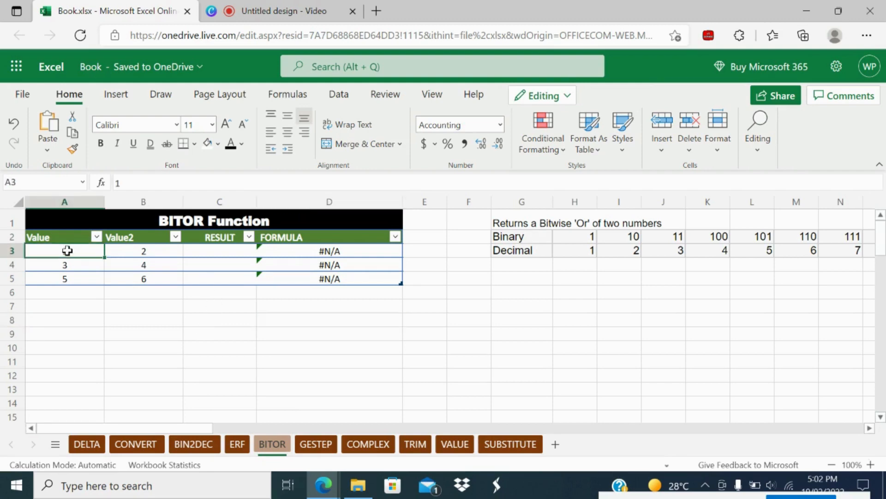
{"action": "left_click", "coordinate": [131, 235]}
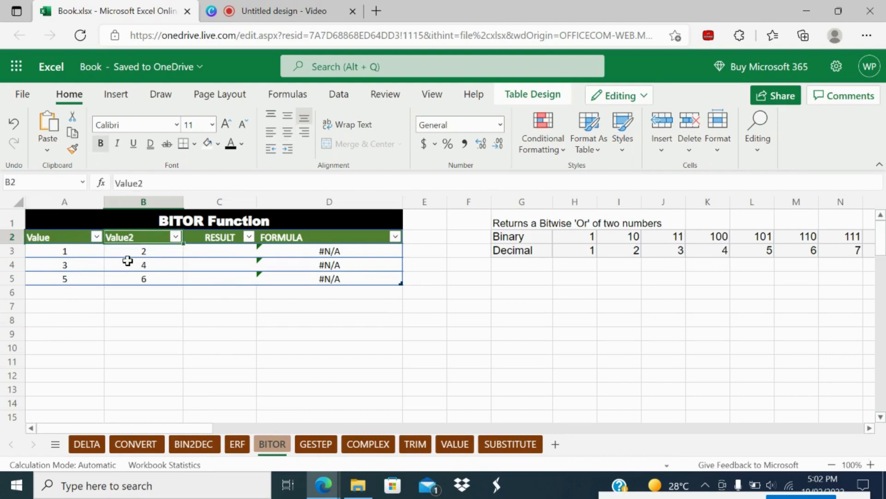
{"action": "left_click", "coordinate": [142, 249]}
- Enter a BITOR formula in C3 that combines the Value in A3 with B3
{"action": "left_click", "coordinate": [214, 254]}
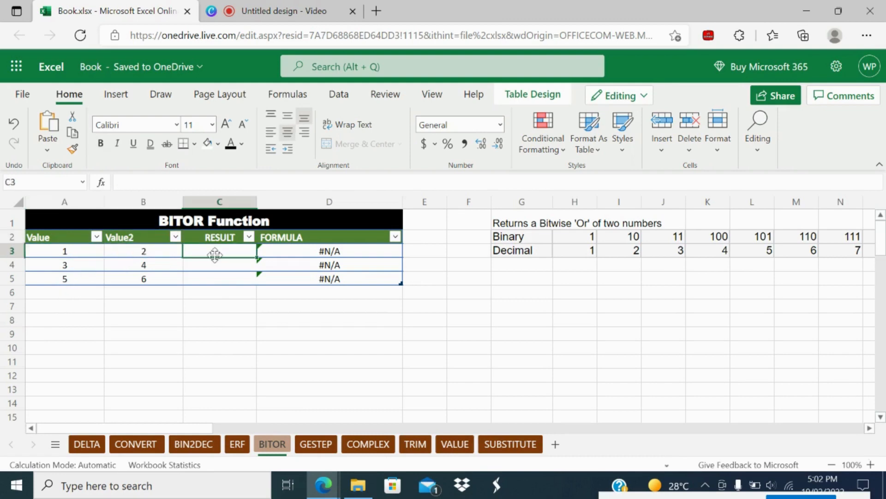
{"action": "type", "text": "=bi"}
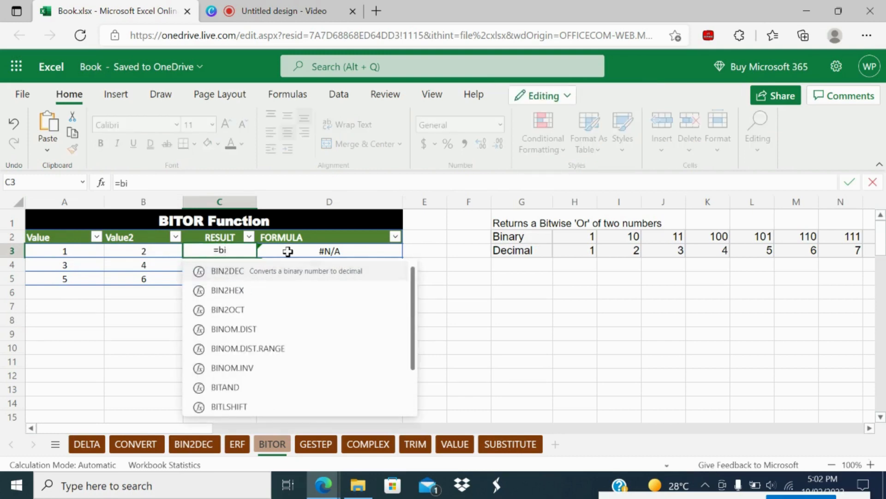
{"action": "type", "text": "t"}
{"action": "double_click", "coordinate": [233, 308]}
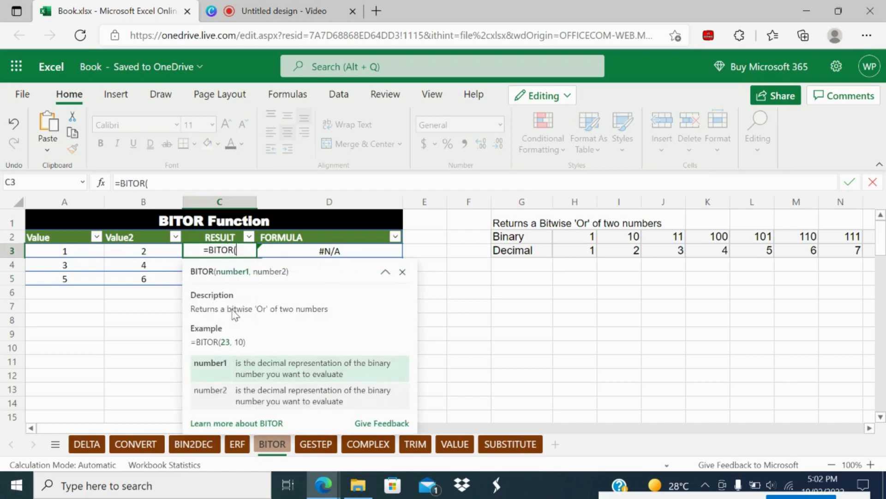
{"action": "left_click", "coordinate": [66, 251]}
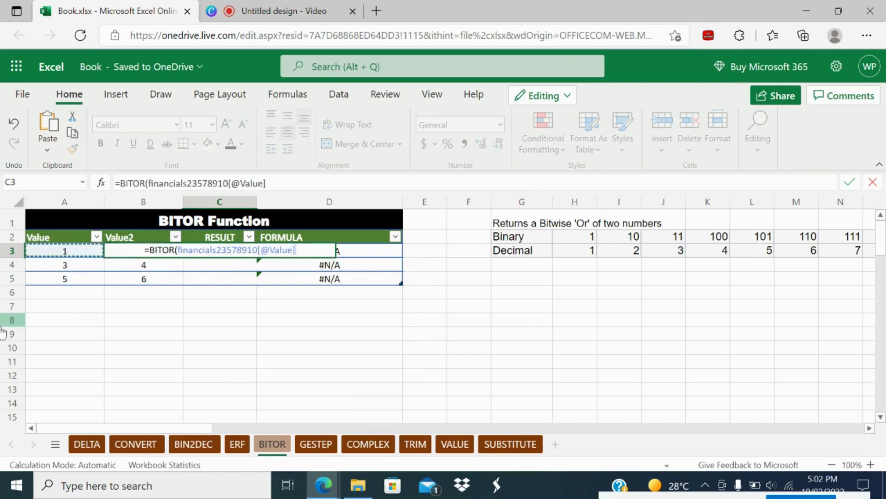
{"action": "type", "text": ","}
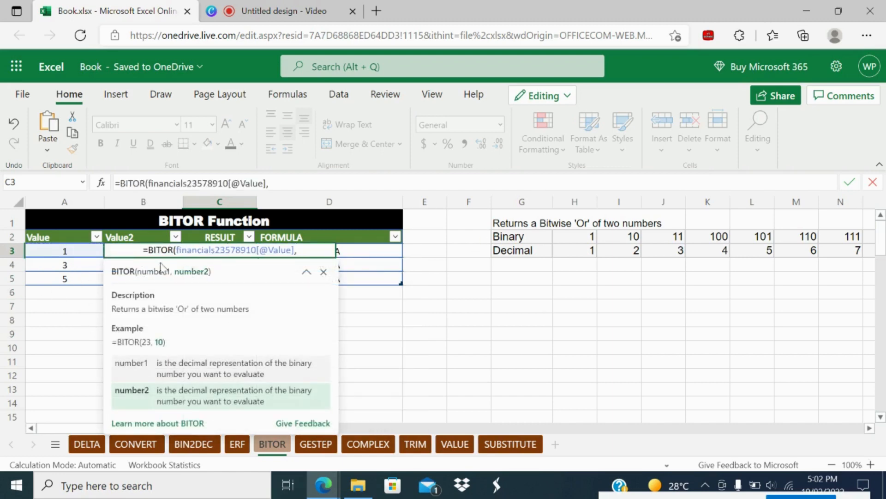
{"action": "type", "text": "b"}
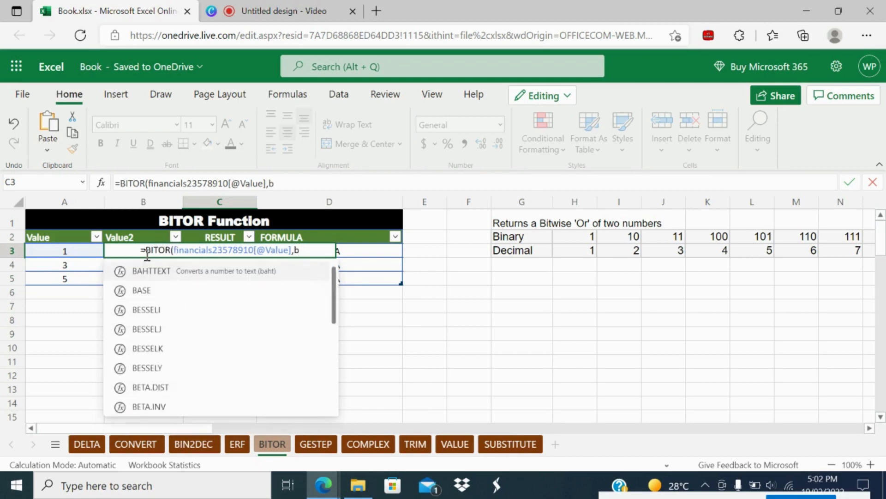
{"action": "type", "text": "3"}
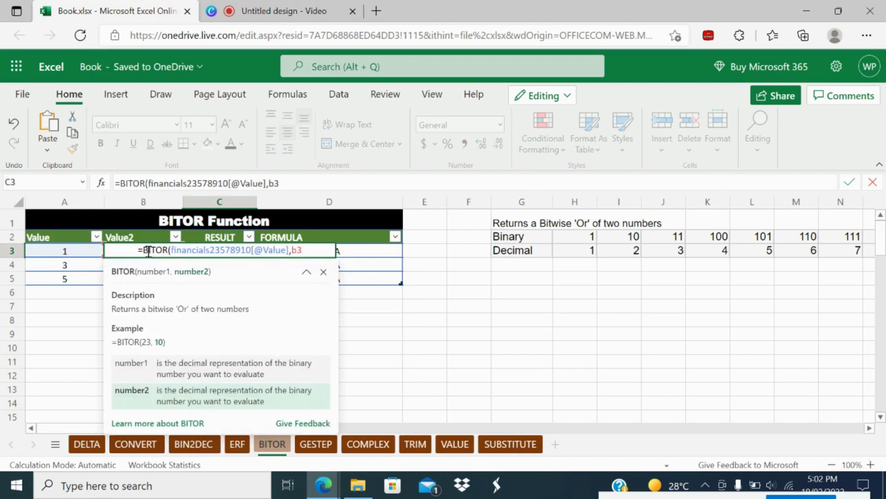
{"action": "type", "text": ")"}
{"action": "key", "text": "Return"}
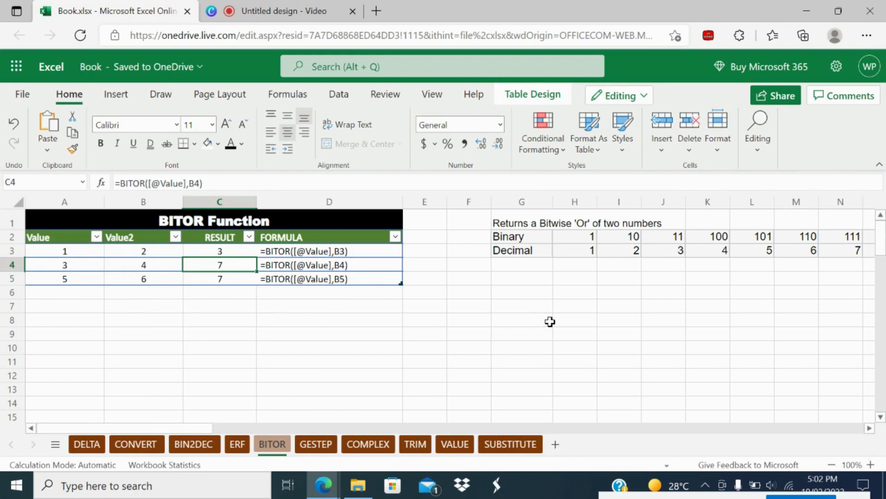
- Compare the BITOR inputs in A3 and B3 with their binary equivalents in the Binary/Decimal reference table and the result in C3
{"action": "left_click", "coordinate": [83, 245]}
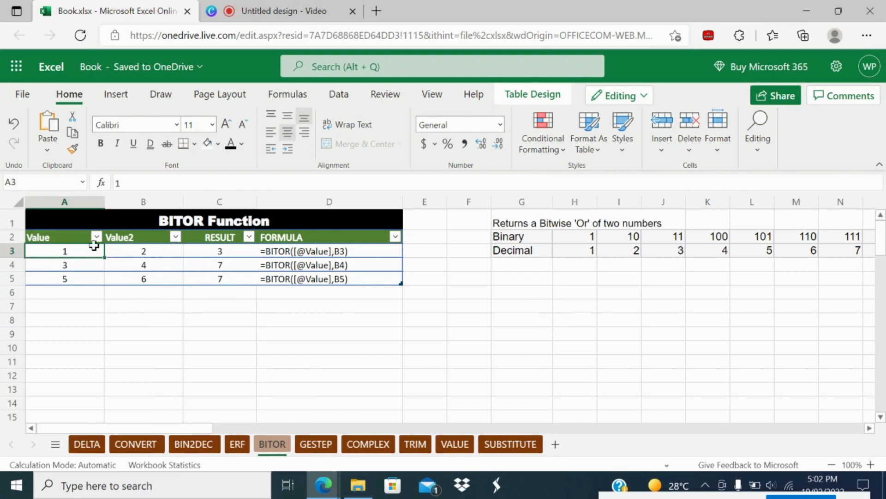
{"action": "left_click", "coordinate": [133, 249]}
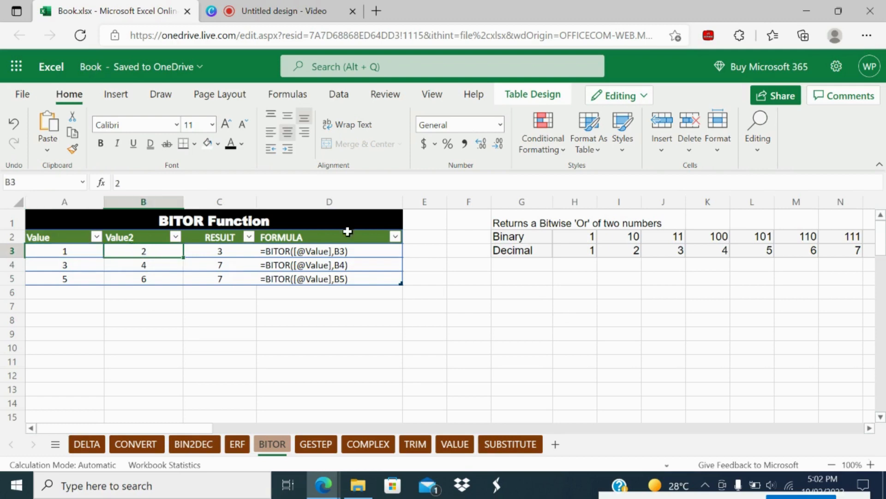
{"action": "left_click", "coordinate": [585, 234]}
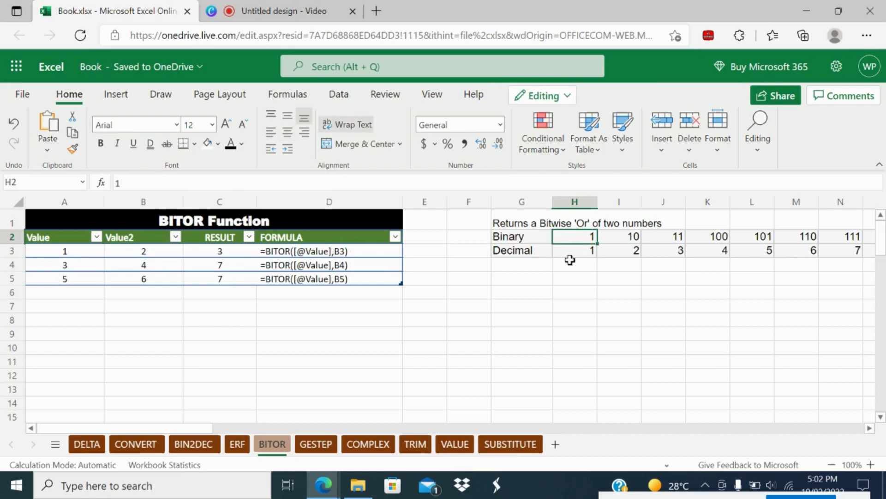
{"action": "left_click", "coordinate": [628, 237]}
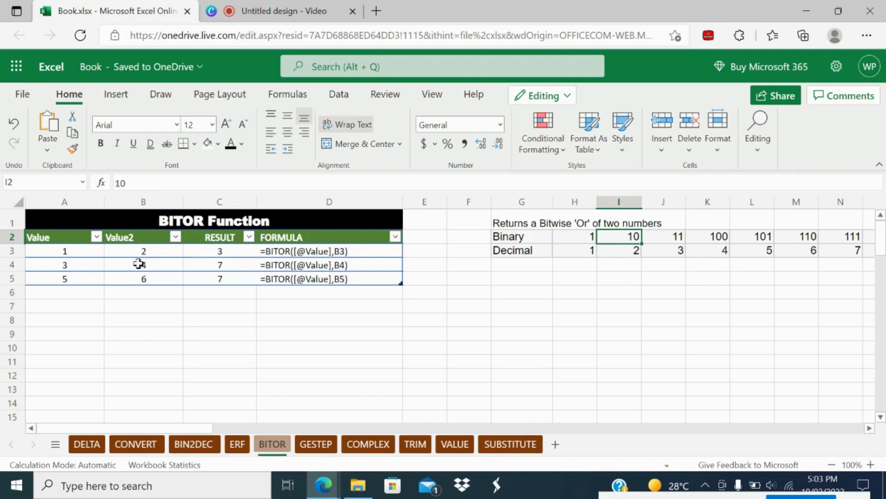
{"action": "left_click", "coordinate": [197, 252]}
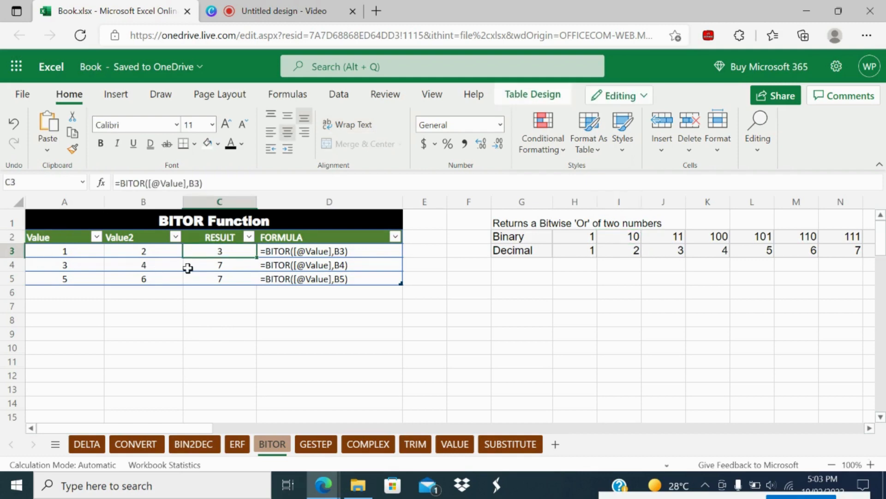
- Check the BITOR inputs in A4 and B4 against the binary equivalents of 3, 4 and 7 in the reference table
{"action": "left_click", "coordinate": [75, 266]}
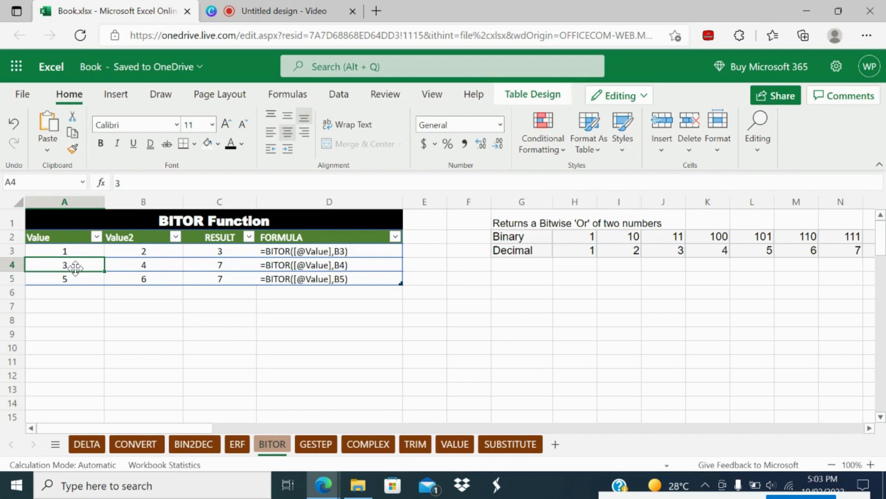
{"action": "left_click", "coordinate": [159, 266]}
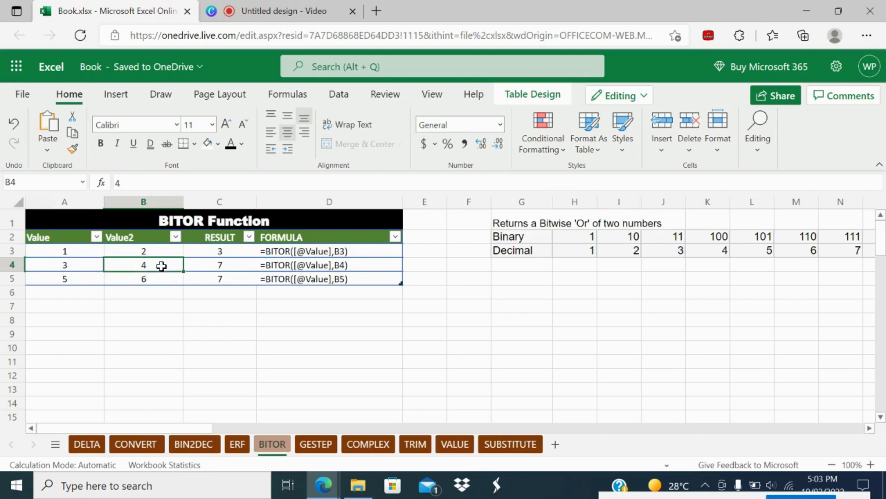
{"action": "left_click", "coordinate": [681, 251]}
{"action": "left_click", "coordinate": [677, 235]}
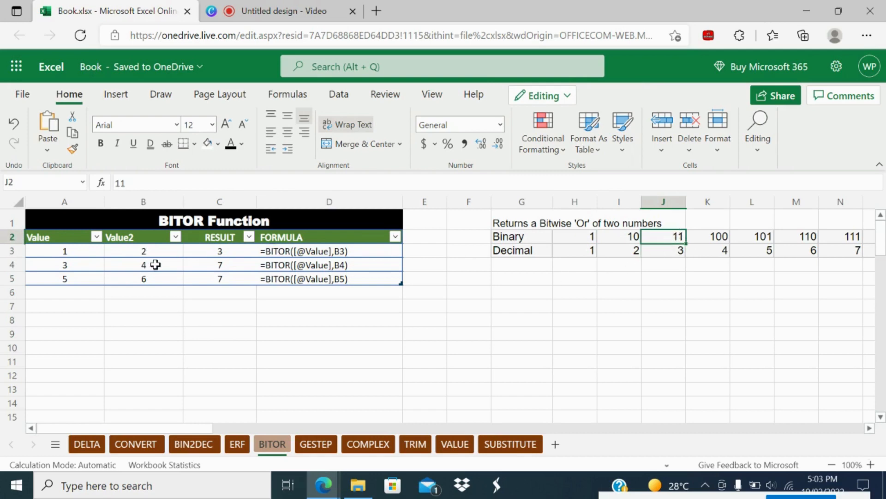
{"action": "left_click", "coordinate": [152, 263]}
{"action": "left_click", "coordinate": [693, 249]}
{"action": "left_click", "coordinate": [718, 236]}
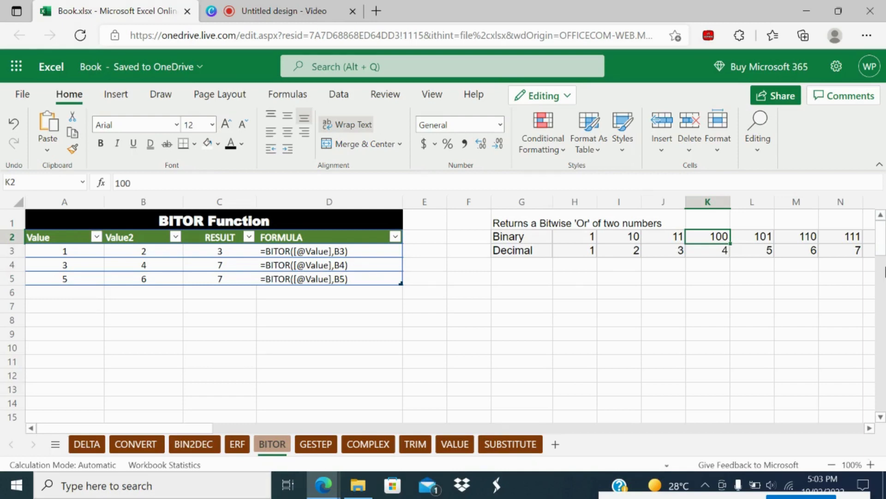
{"action": "left_click", "coordinate": [838, 241]}
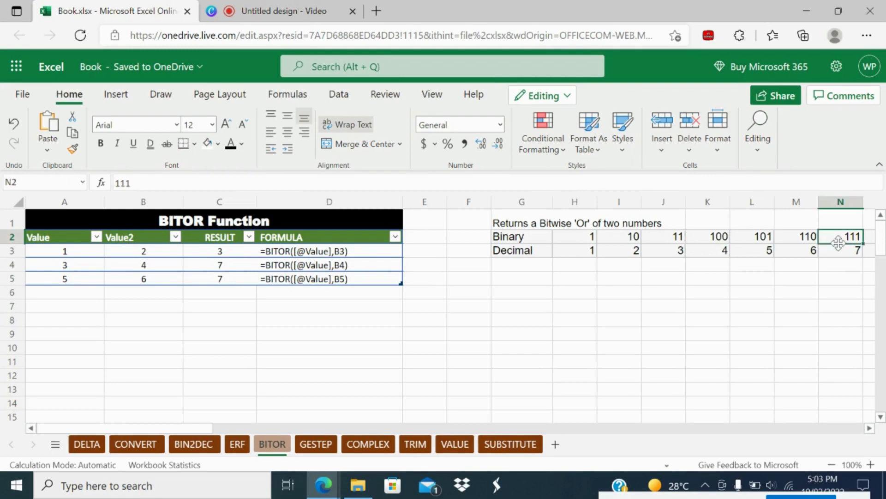
{"action": "left_click", "coordinate": [400, 375]}
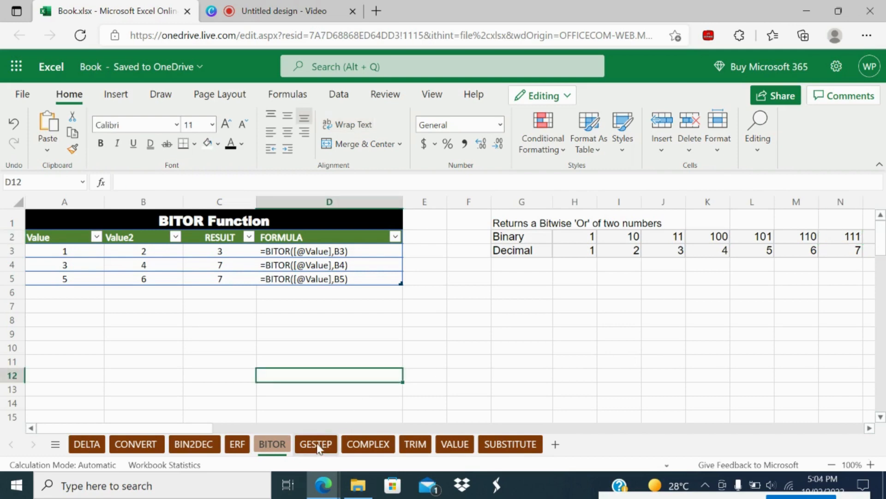
- Open the GESTEP sheet and review the Value and Value2 entries in rows 3 and 4
{"action": "left_click", "coordinate": [317, 445]}
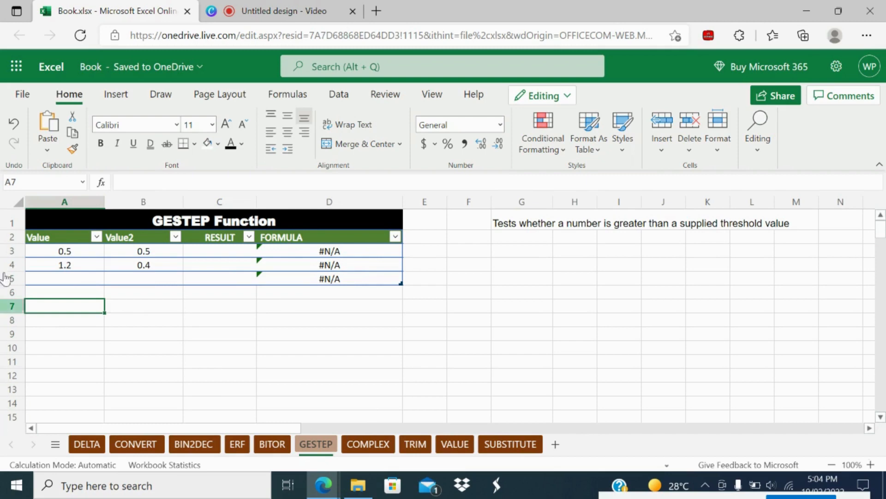
{"action": "left_click", "coordinate": [60, 249]}
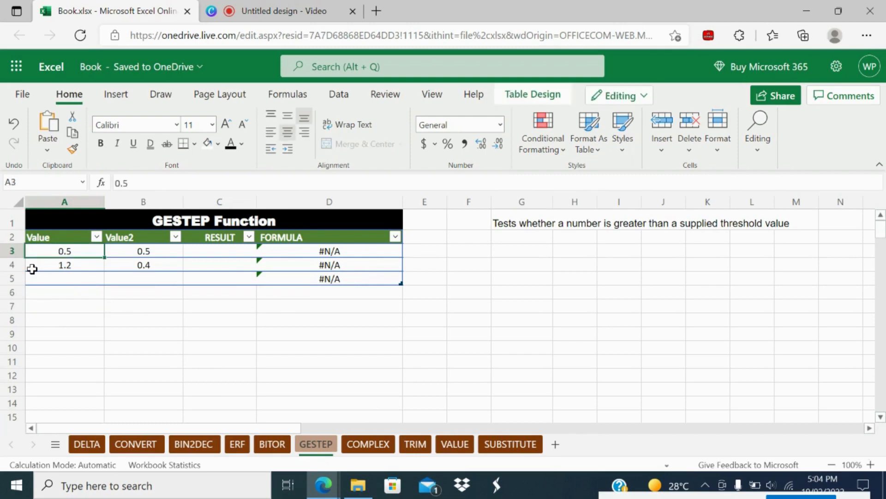
{"action": "left_click", "coordinate": [162, 255]}
{"action": "left_click", "coordinate": [84, 260]}
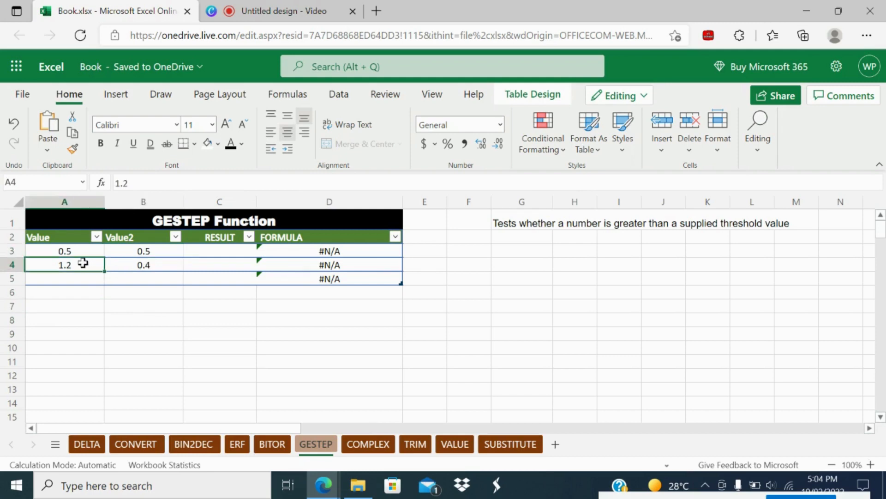
{"action": "left_click", "coordinate": [124, 265]}
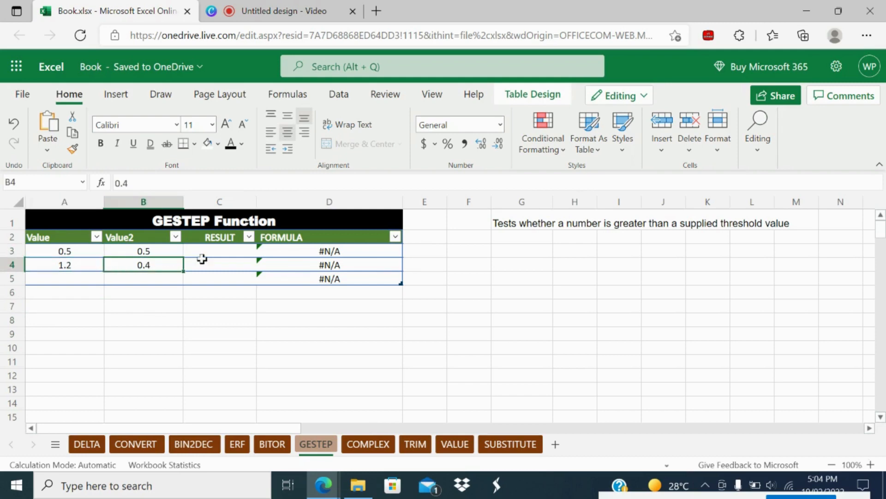
- Enter a GESTEP formula in C3 that tests the Value in A3 against the threshold in B3
{"action": "left_click", "coordinate": [224, 245]}
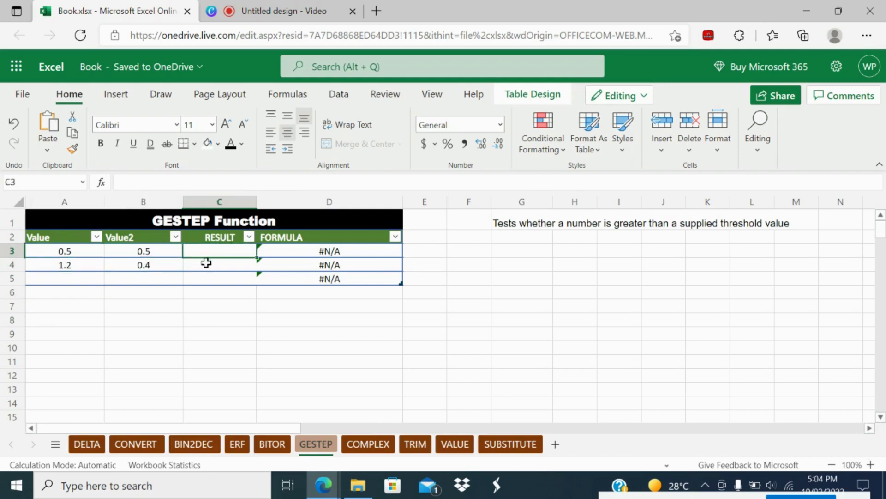
{"action": "type", "text": "ge"}
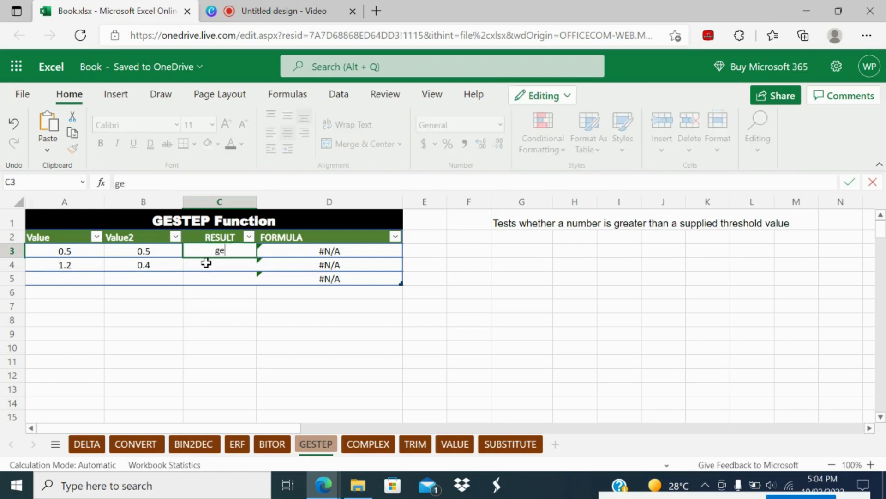
{"action": "key", "text": "BackSpace"}
{"action": "key", "text": "BackSpace"}
{"action": "type", "text": "=ges"}
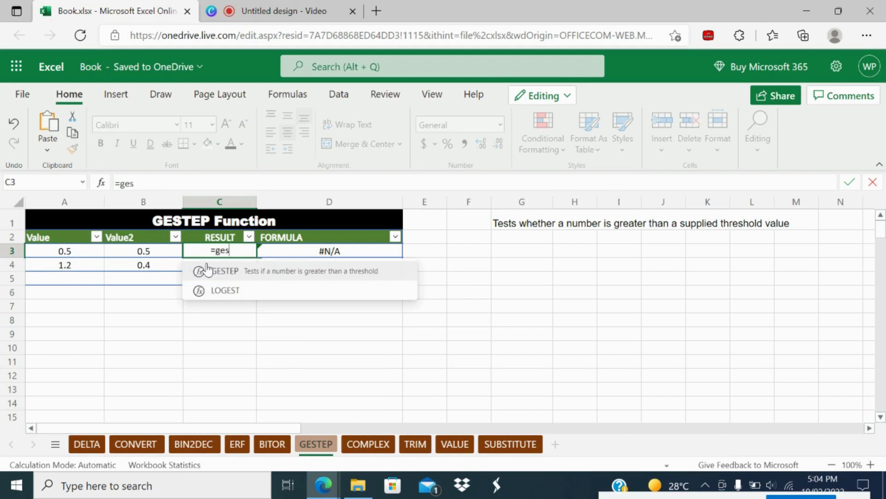
{"action": "left_click", "coordinate": [206, 271]}
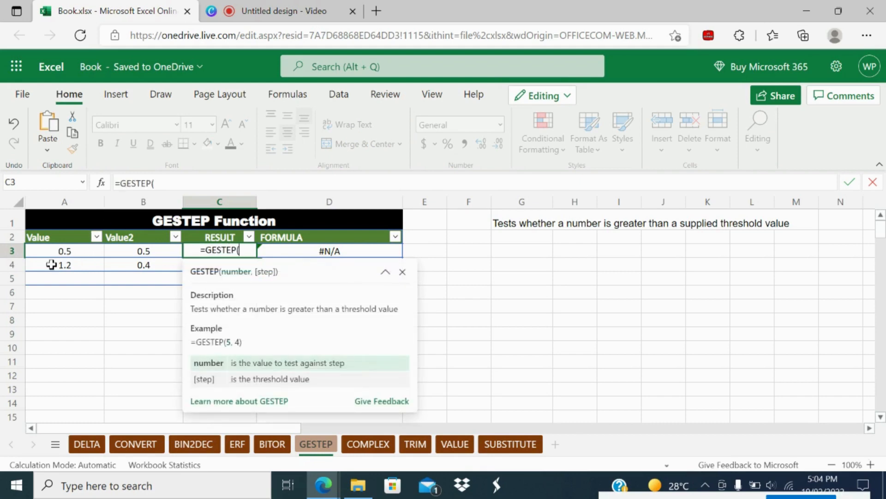
{"action": "left_click", "coordinate": [59, 250]}
{"action": "type", "text": ","}
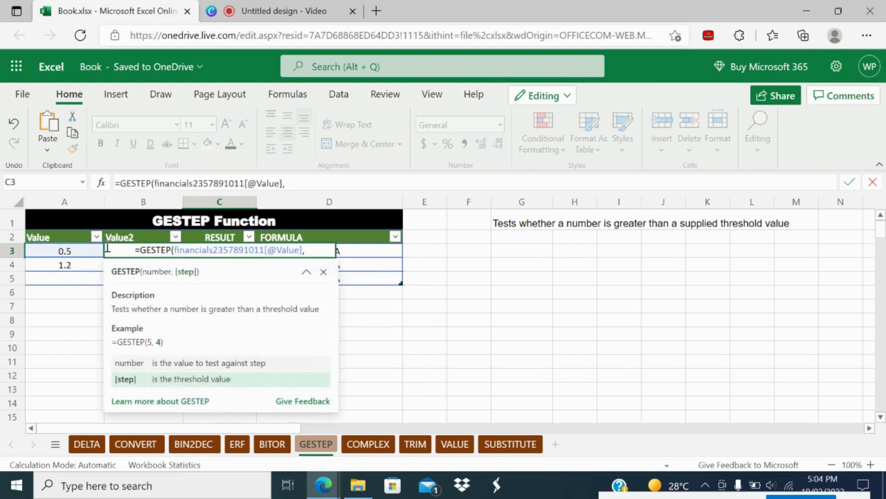
{"action": "type", "text": "b"}
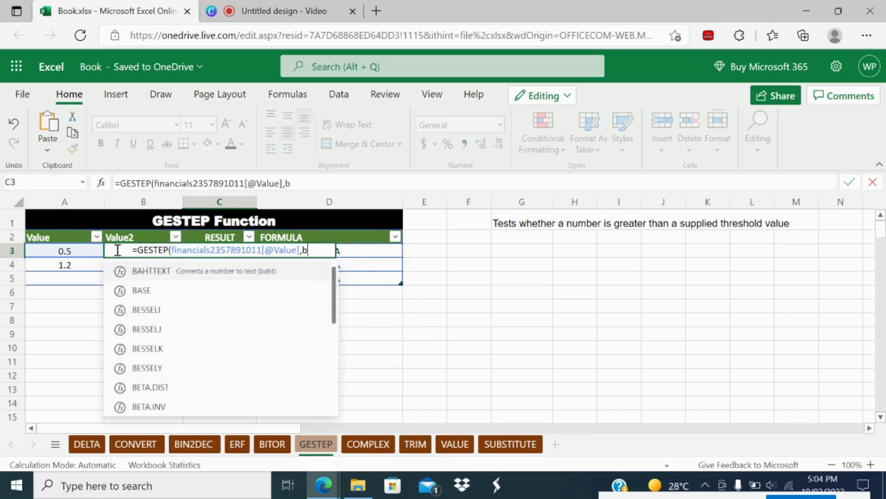
{"action": "type", "text": "3"}
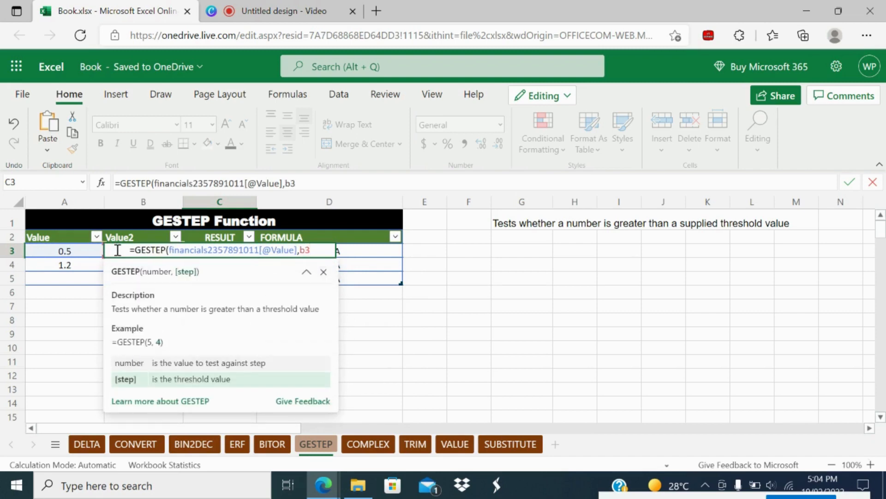
{"action": "type", "text": ")"}
{"action": "key", "text": "Return"}
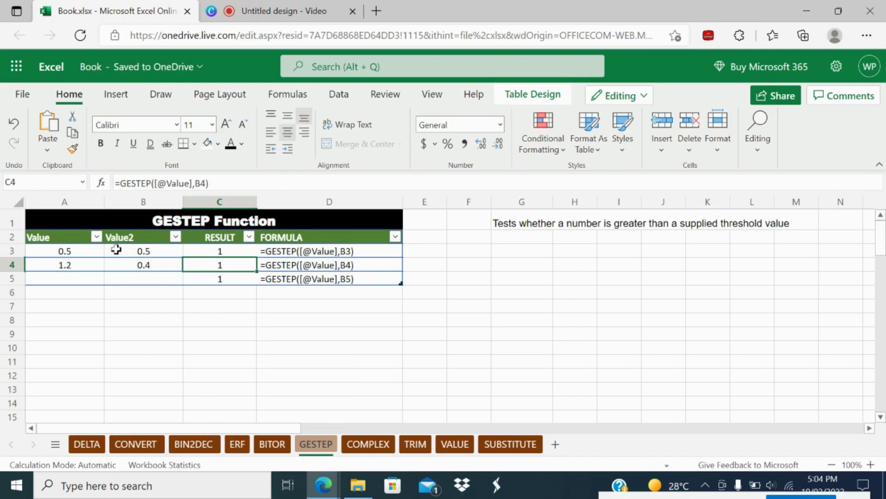
- Examine the threshold in B3 and the row 4 value and threshold against their GESTEP results
{"action": "left_click", "coordinate": [116, 250]}
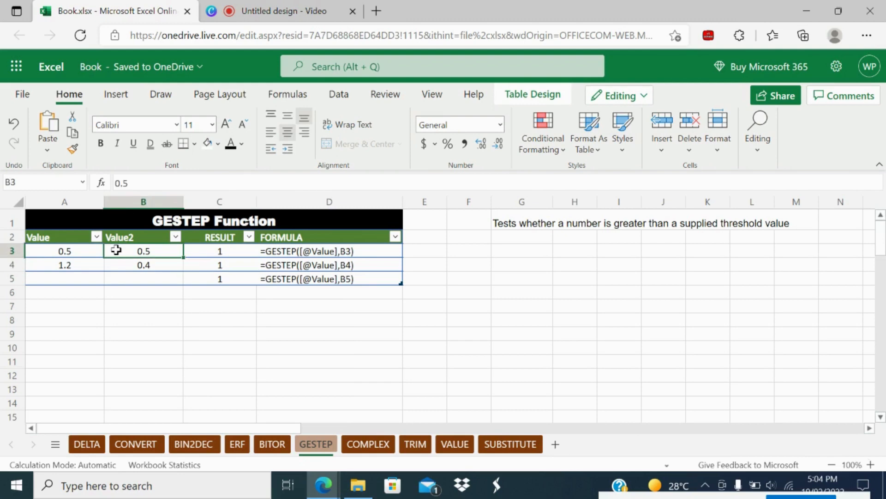
{"action": "left_click", "coordinate": [91, 267]}
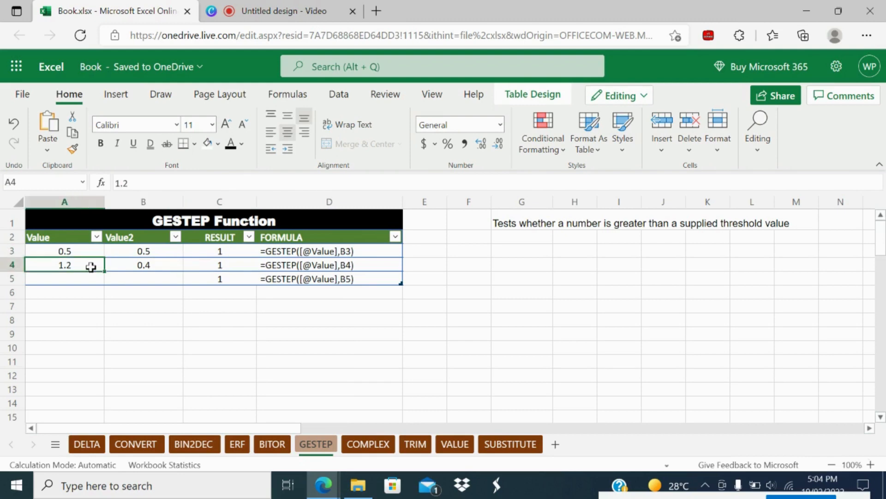
{"action": "left_click", "coordinate": [119, 267]}
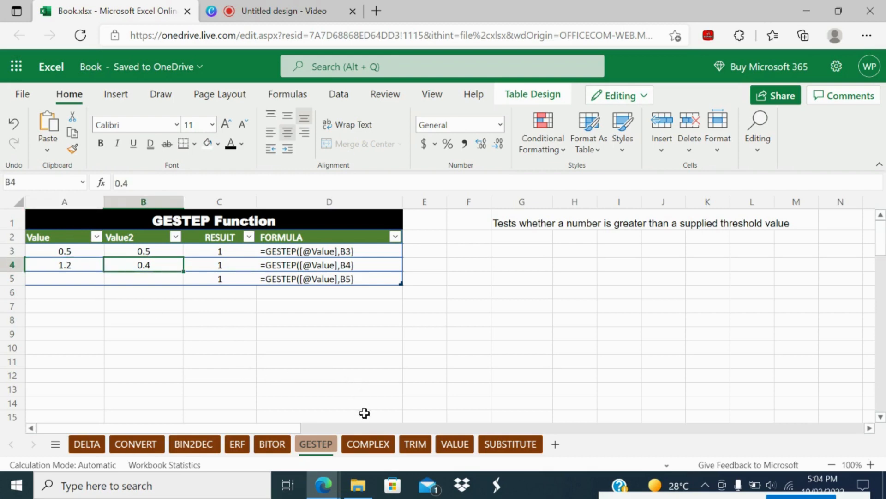
- Open the COMPLEX sheet and review the real and imaginary coefficients in the Value and Value2 columns
{"action": "left_click", "coordinate": [367, 445]}
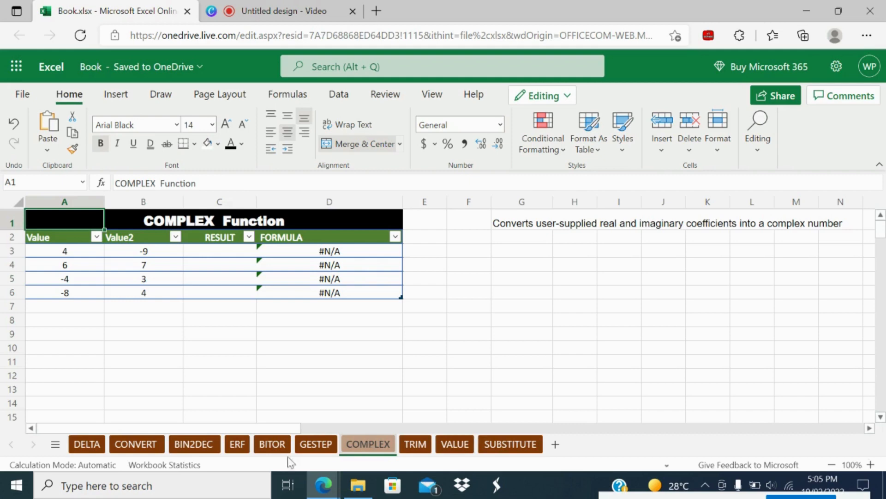
{"action": "left_click", "coordinate": [74, 252]}
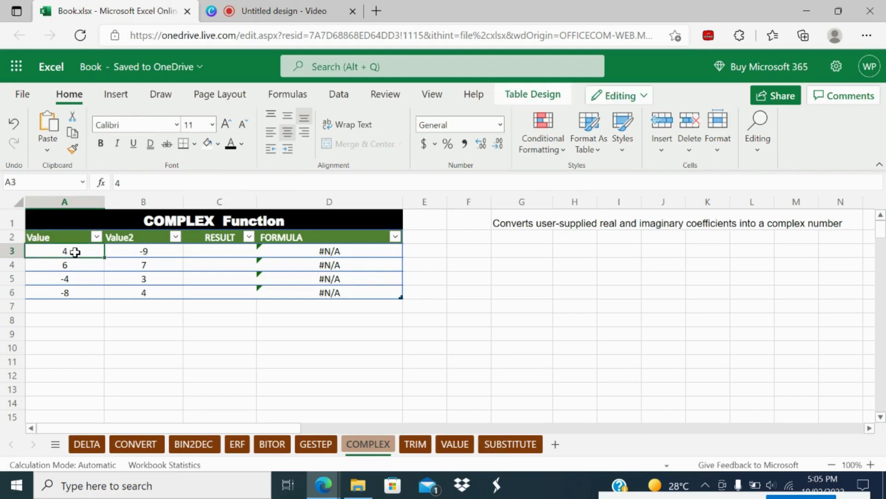
{"action": "left_click", "coordinate": [139, 250]}
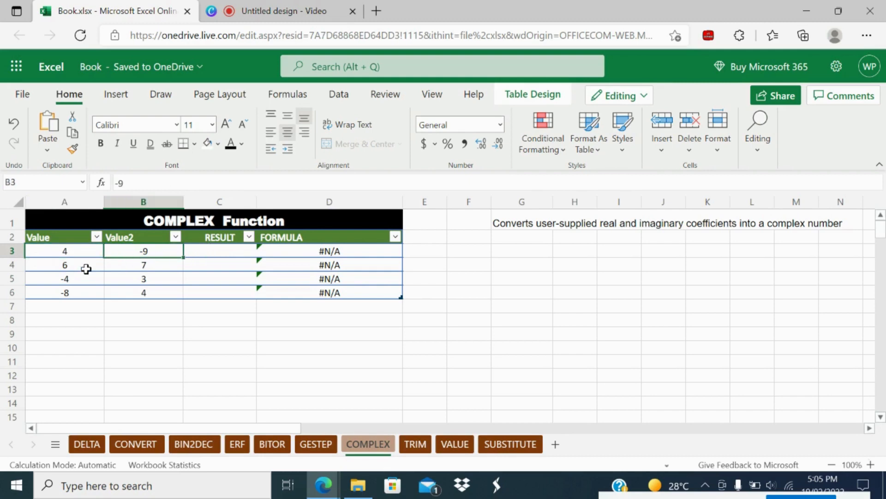
{"action": "left_click", "coordinate": [148, 293]}
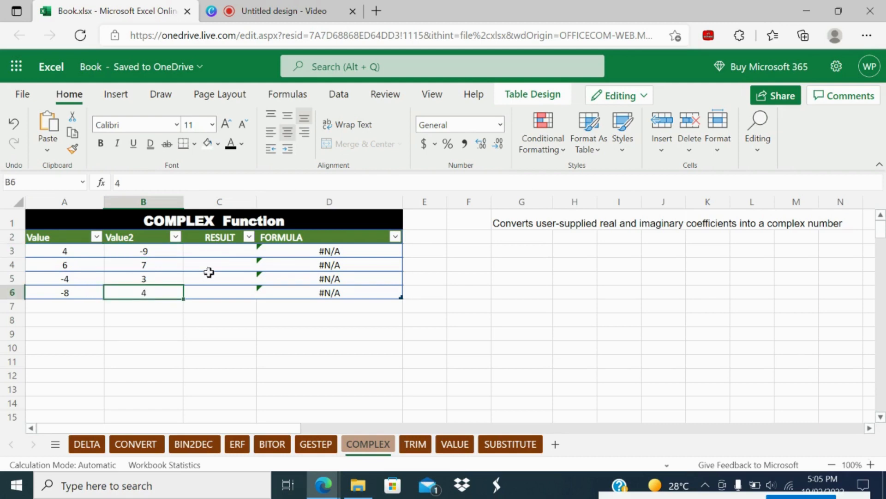
- Enter a COMPLEX formula in C3 with the Value in A3 as real coefficient and B3 as imaginary coefficient
{"action": "left_click", "coordinate": [229, 253]}
{"action": "type", "text": "=com"}
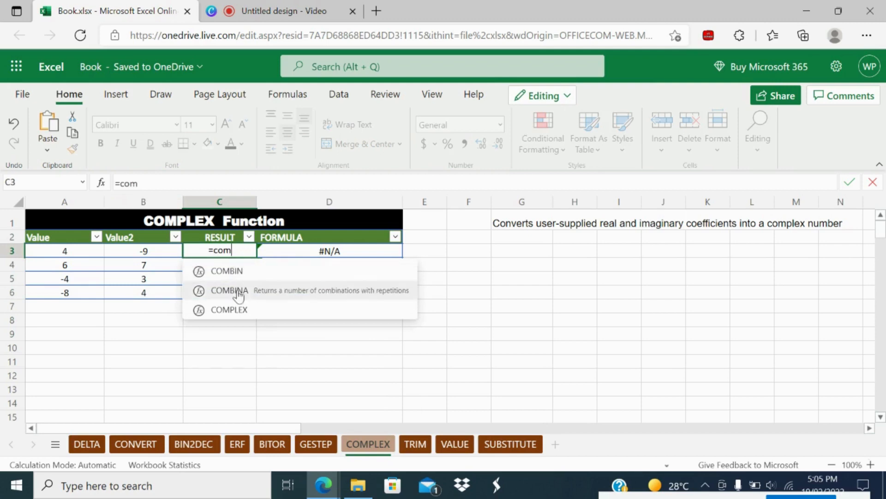
{"action": "left_click", "coordinate": [230, 309]}
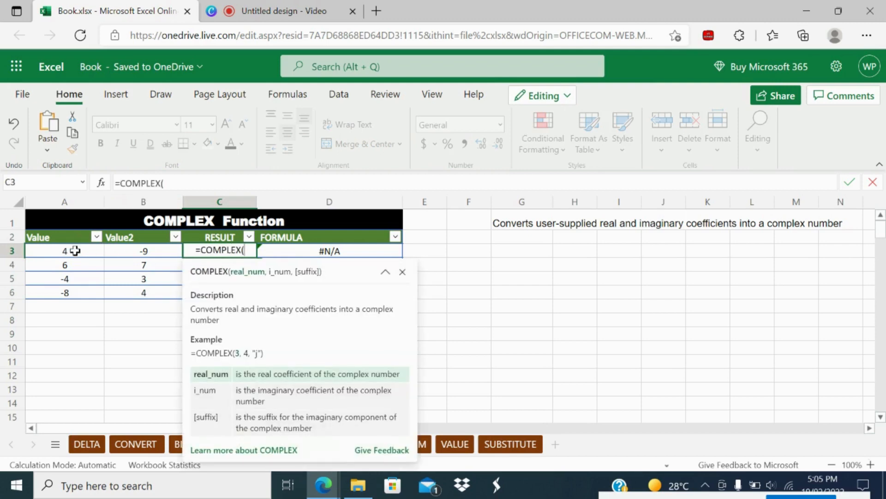
{"action": "left_click", "coordinate": [70, 250]}
{"action": "type", "text": ","}
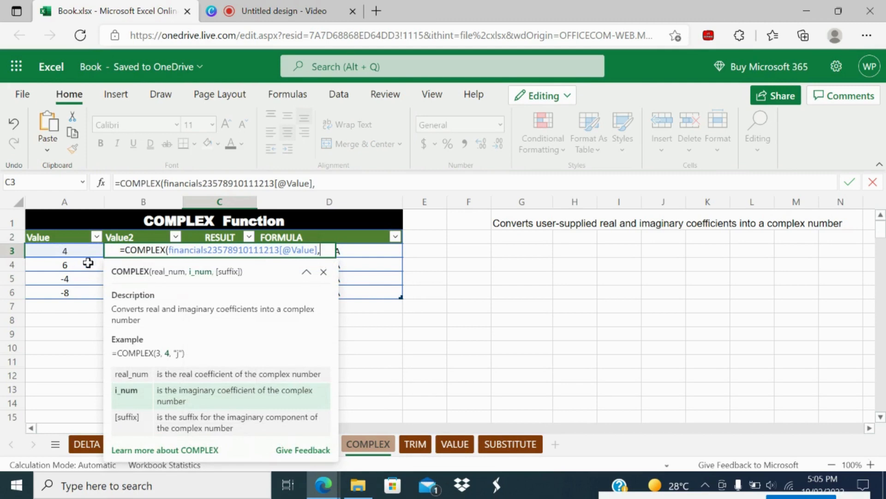
{"action": "type", "text": "b3"}
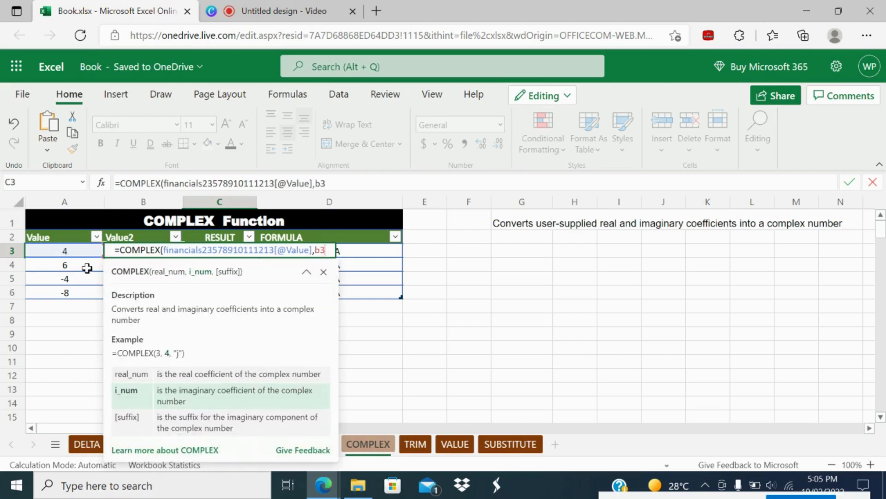
{"action": "type", "text": ")"}
{"action": "key", "text": "Return"}
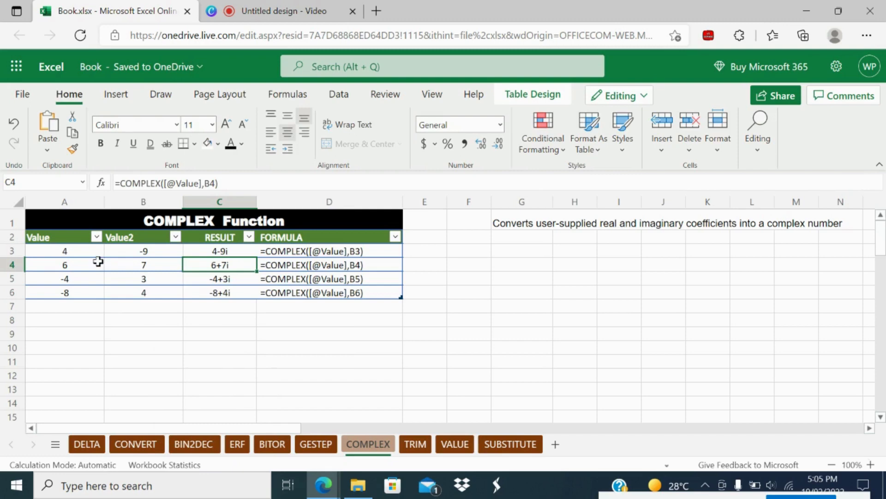
- Add the optional suffix "j" to the COMPLEX formula in C3, after the B3 imaginary coefficient
{"action": "left_click", "coordinate": [81, 252]}
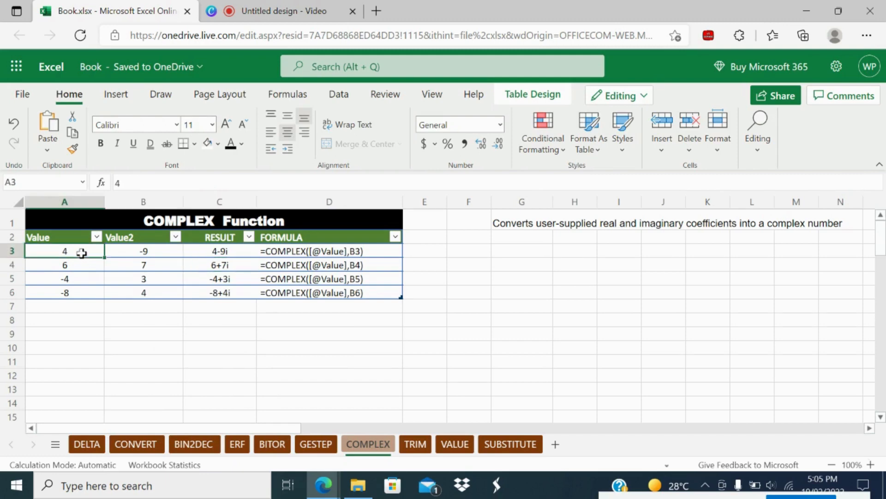
{"action": "left_click", "coordinate": [128, 252]}
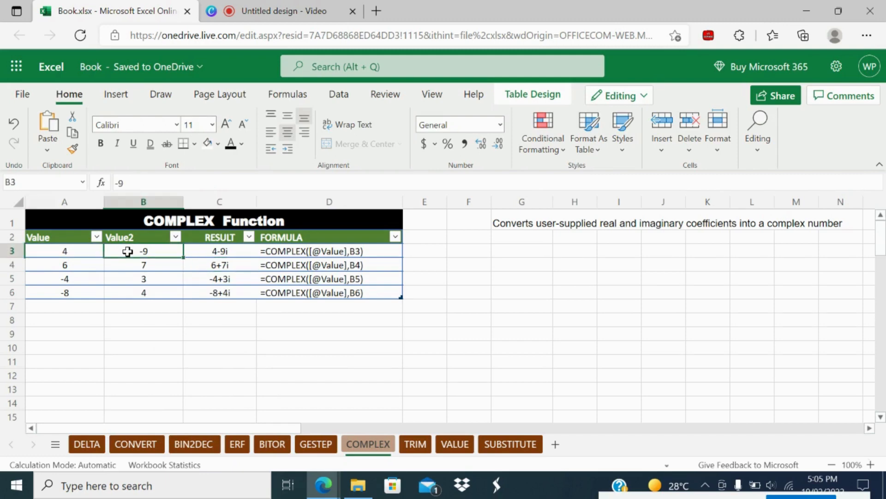
{"action": "left_click", "coordinate": [229, 251]}
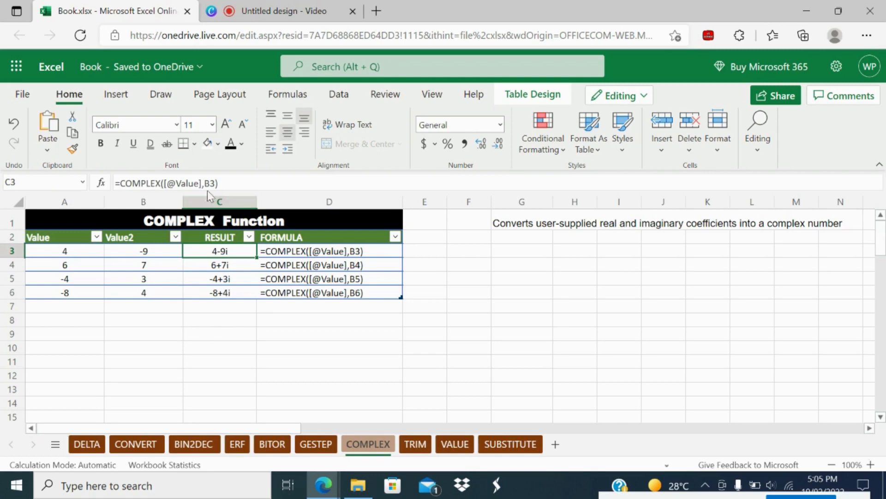
{"action": "left_click", "coordinate": [213, 180]}
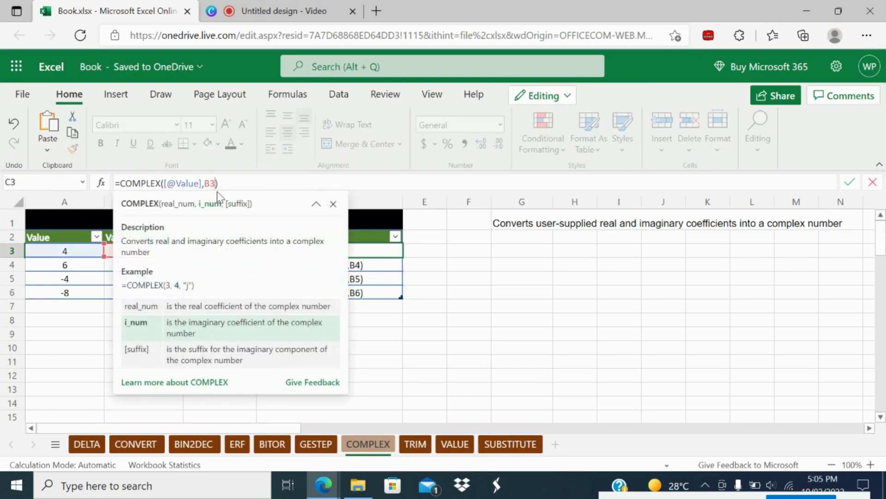
{"action": "type", "text": ",\"j"}
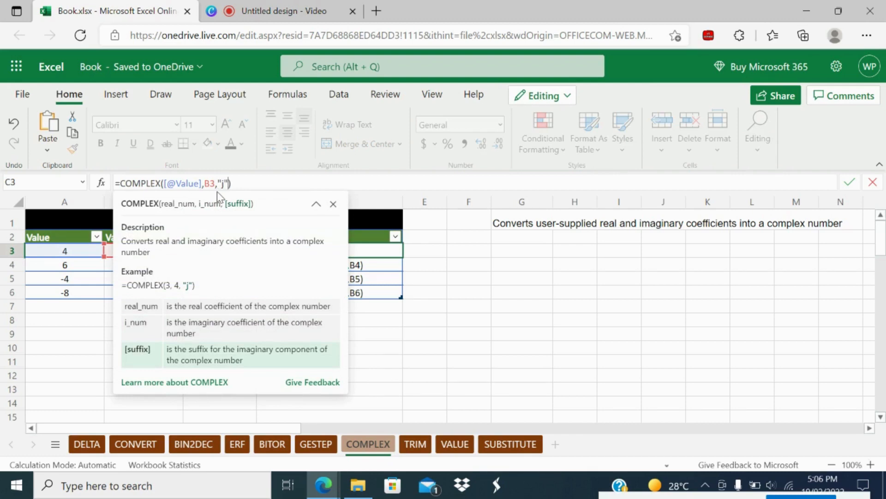
{"action": "key", "text": "Return"}
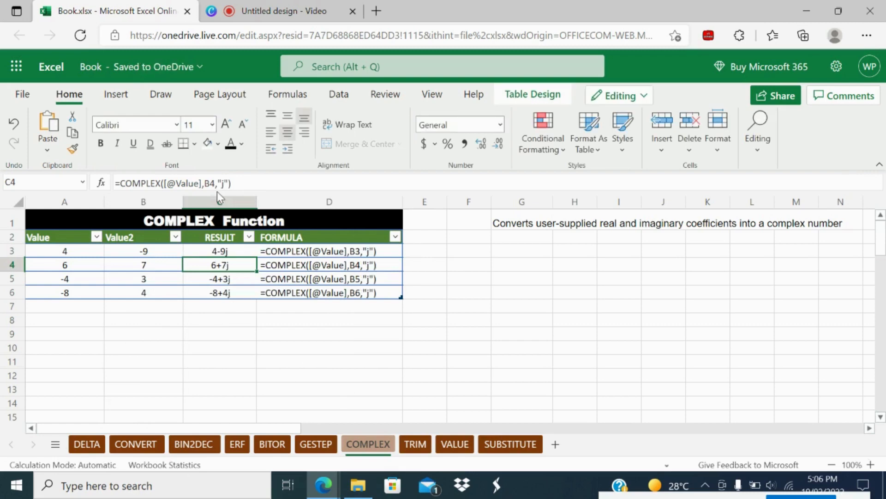
- Examine the COMPLEX results with the j suffix in C3 through C6
{"action": "left_click", "coordinate": [237, 249]}
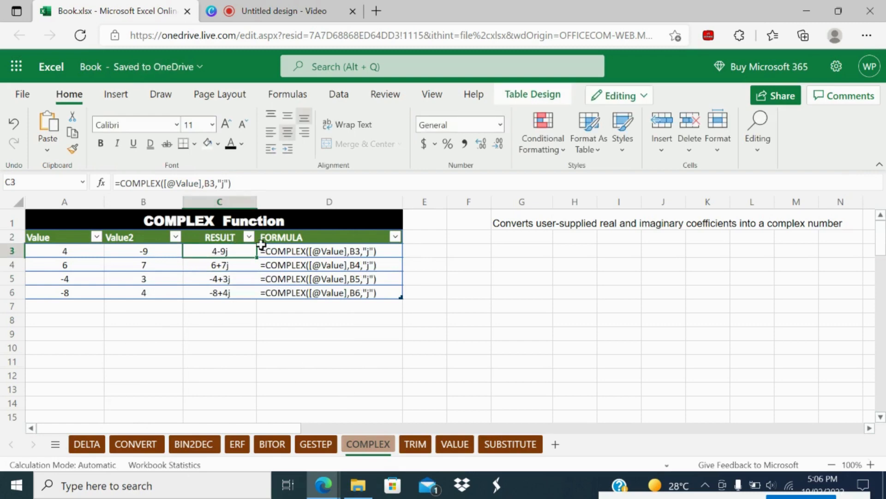
{"action": "left_click", "coordinate": [235, 267]}
{"action": "left_click", "coordinate": [234, 279]}
{"action": "left_click", "coordinate": [231, 292]}
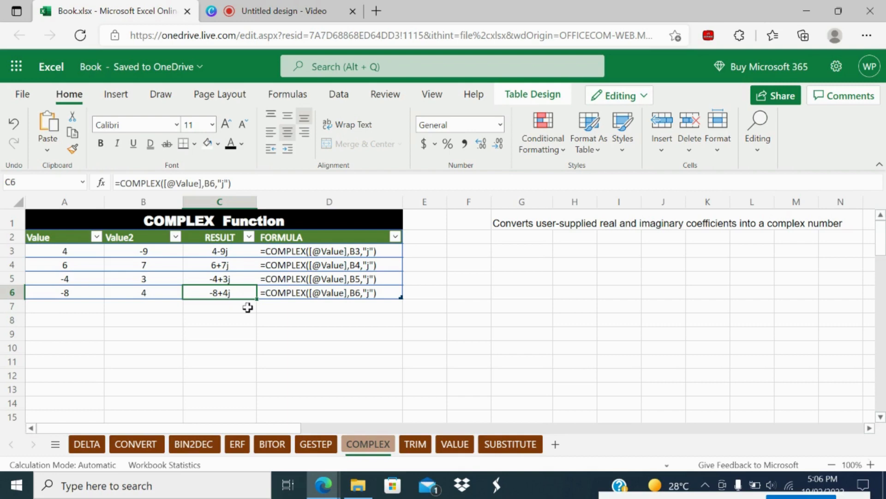
- Open the TRIM sheet and inspect the leading spaces in A3 and the trailing spaces in A4
{"action": "left_click", "coordinate": [415, 444]}
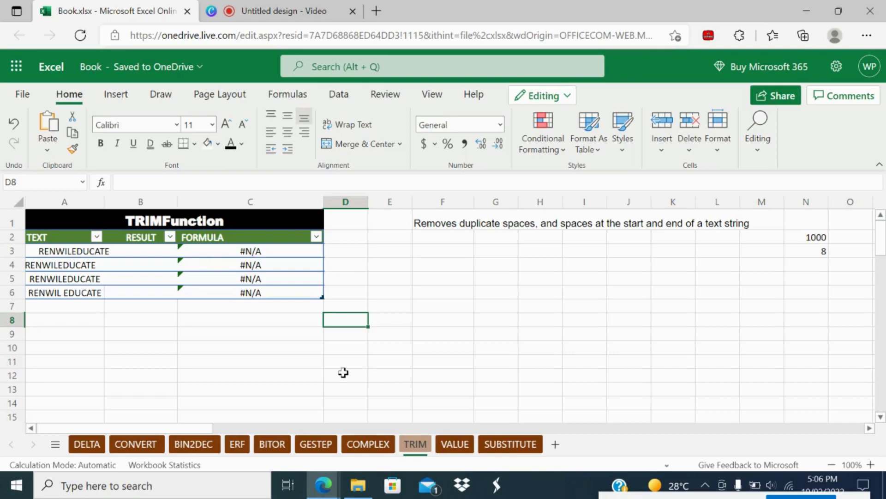
{"action": "left_click", "coordinate": [88, 250]}
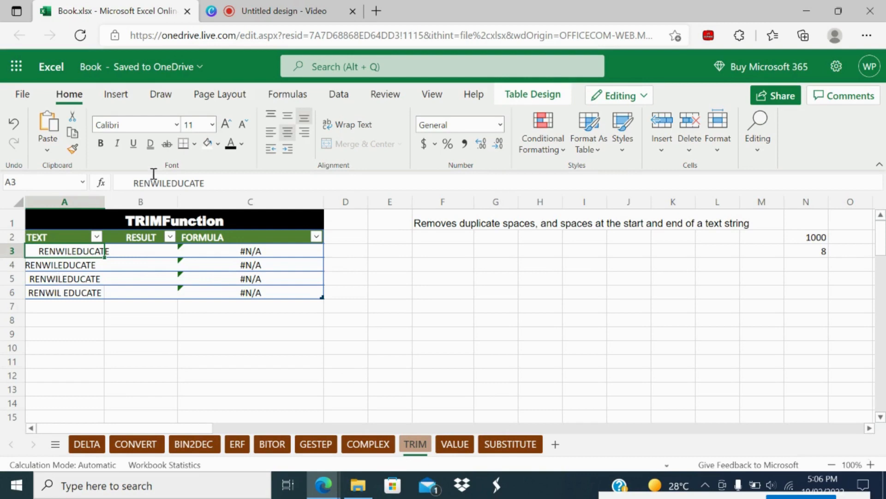
{"action": "left_click_drag", "start_coordinate": [133, 183], "coordinate": [85, 189]}
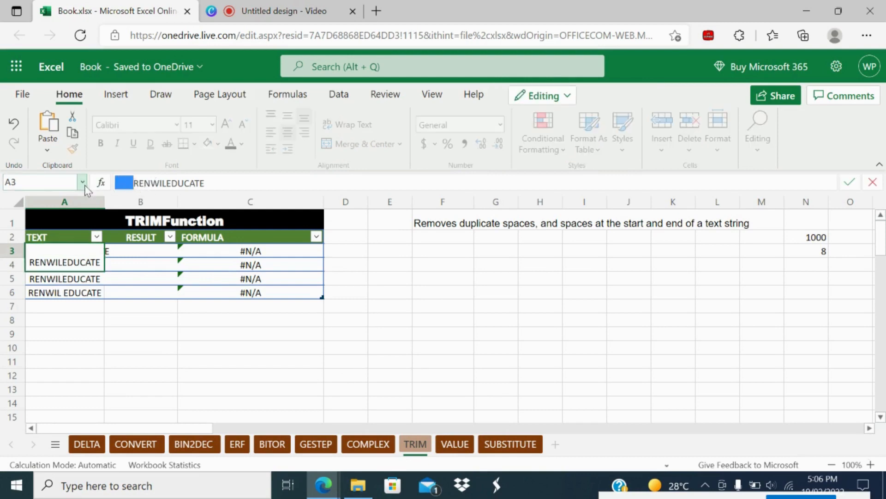
{"action": "left_click", "coordinate": [88, 342]}
{"action": "left_click", "coordinate": [81, 264]}
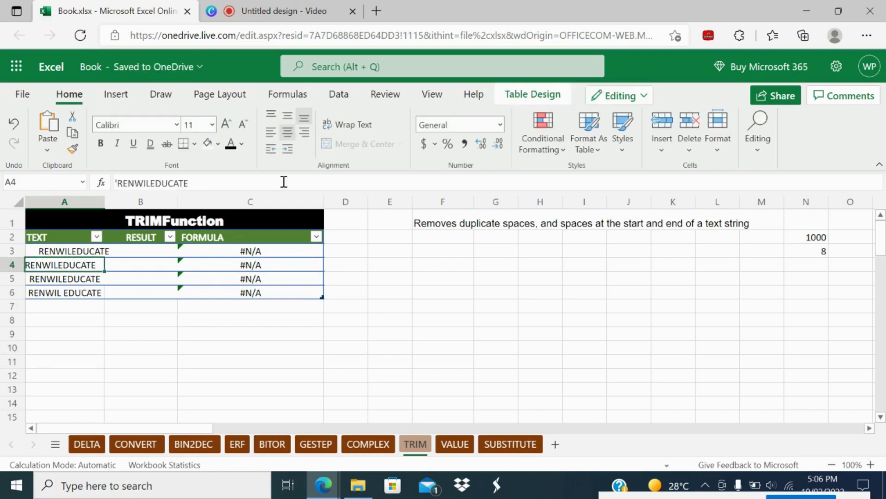
{"action": "left_click_drag", "start_coordinate": [283, 182], "coordinate": [189, 183]}
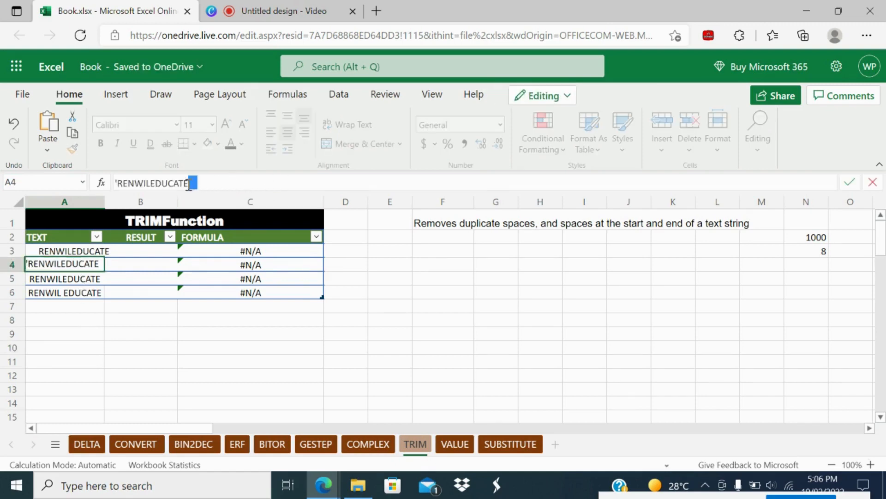
{"action": "left_click", "coordinate": [130, 378]}
- Inspect the text in A5 and A6 for spaces before, after and between the words
{"action": "left_click", "coordinate": [73, 279]}
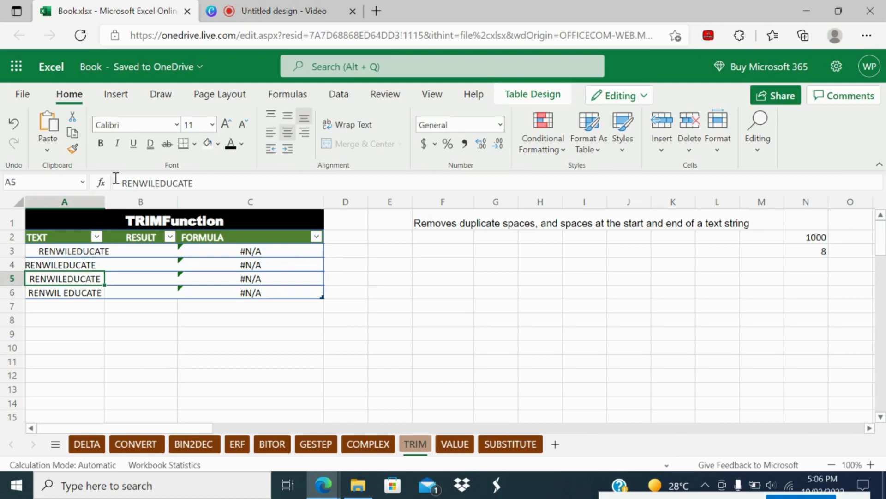
{"action": "left_click_drag", "start_coordinate": [115, 183], "coordinate": [123, 184]}
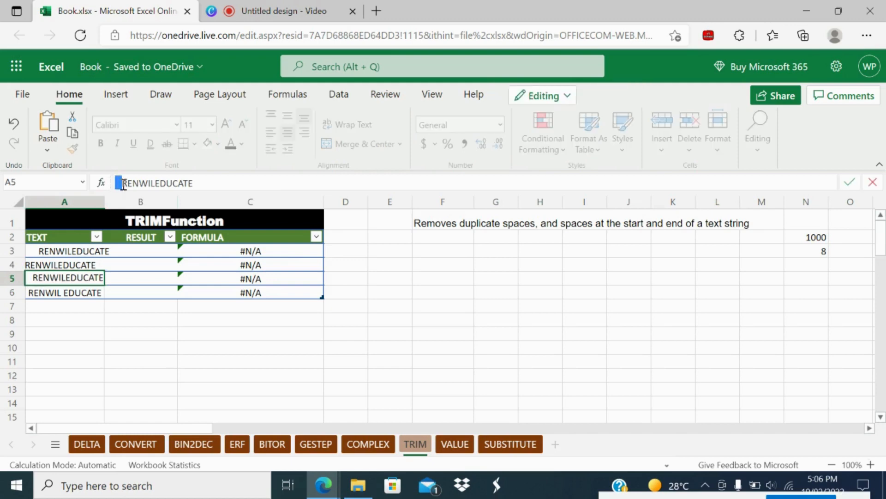
{"action": "left_click", "coordinate": [231, 183]}
{"action": "left_click", "coordinate": [112, 348]}
{"action": "left_click", "coordinate": [73, 288]}
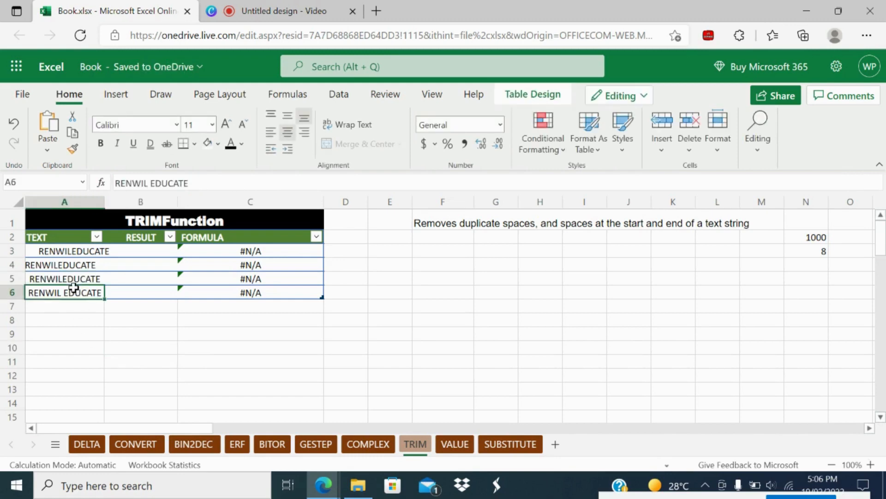
{"action": "left_click", "coordinate": [224, 182]}
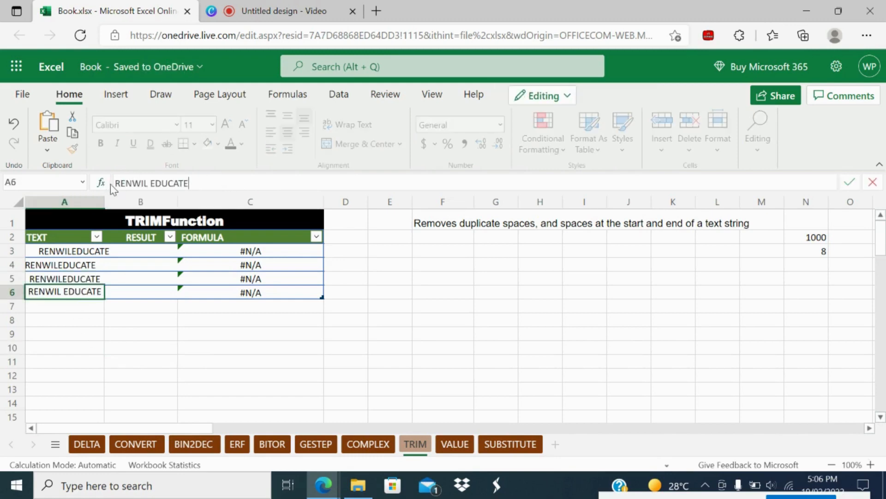
{"action": "left_click", "coordinate": [98, 350]}
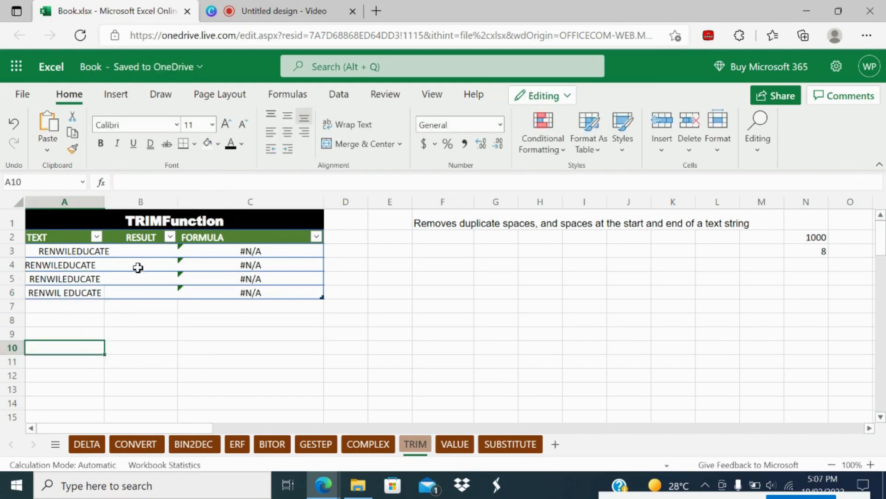
- Enter a TRIM formula in B3 that references the TEXT entry in A3, and review the RESULT column
{"action": "left_click", "coordinate": [144, 250]}
{"action": "type", "text": "=tri"}
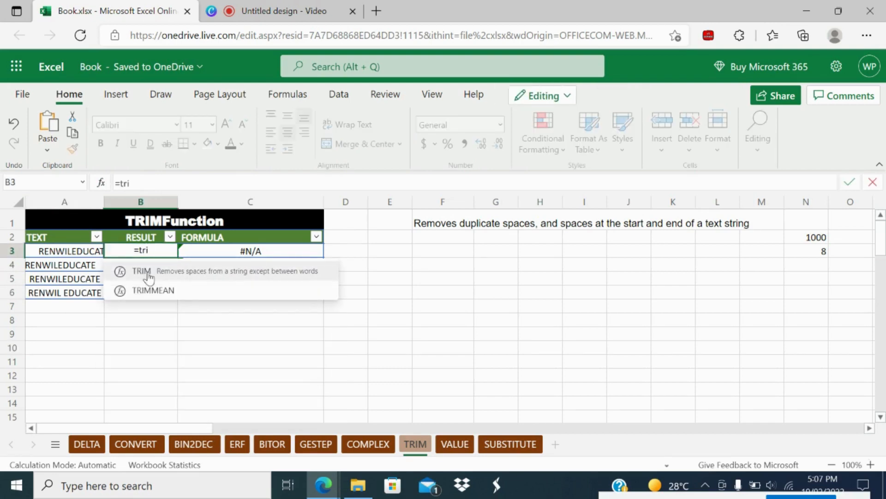
{"action": "left_click", "coordinate": [140, 272]}
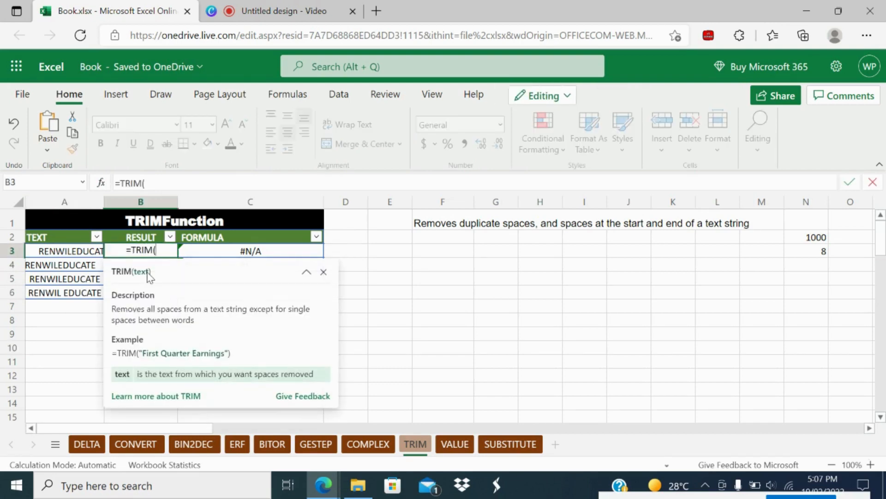
{"action": "left_click", "coordinate": [50, 254]}
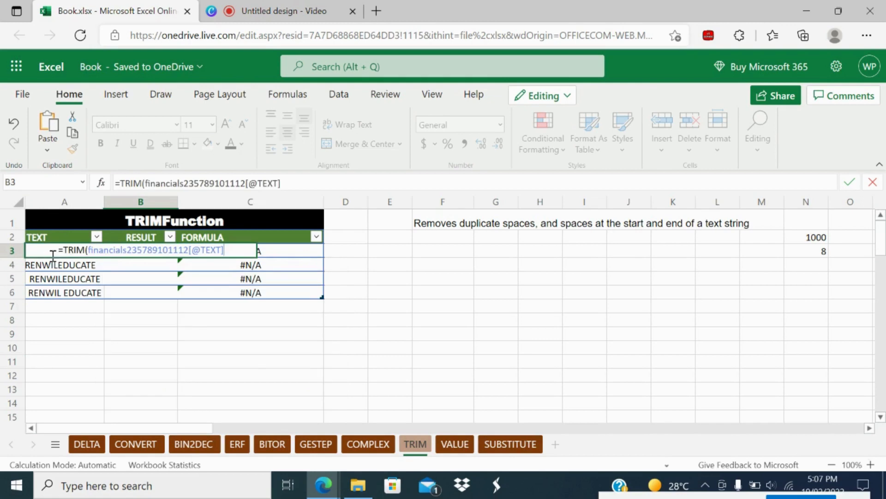
{"action": "type", "text": ")"}
{"action": "key", "text": "Return"}
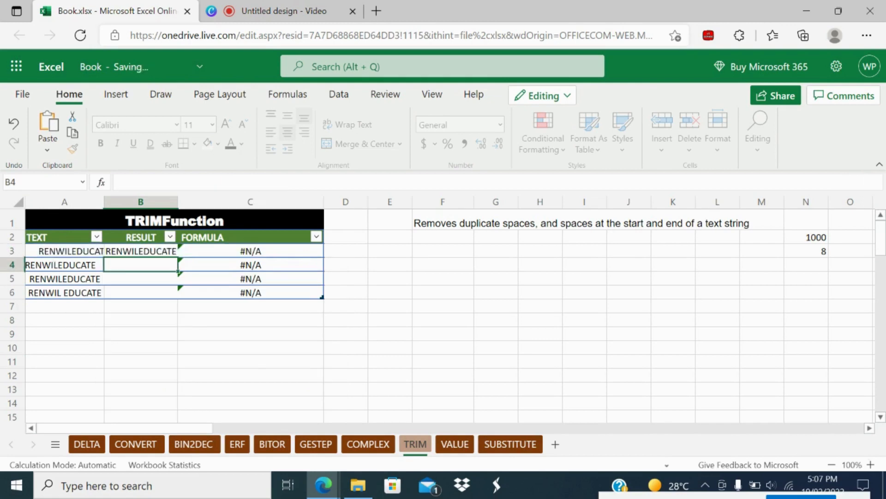
{"action": "left_click_drag", "start_coordinate": [147, 252], "coordinate": [143, 290]}
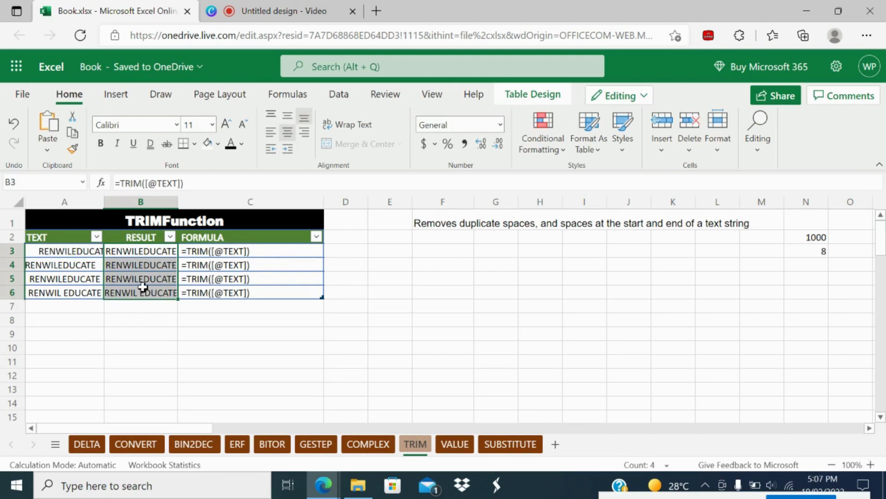
- On the VALUE sheet, enter a VALUE formula in B3 that converts the entry in A3
{"action": "left_click", "coordinate": [455, 443]}
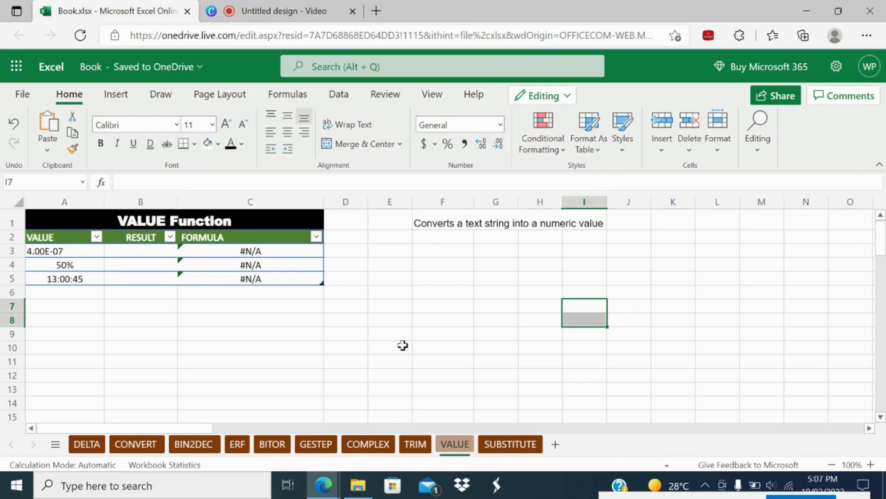
{"action": "left_click", "coordinate": [143, 245]}
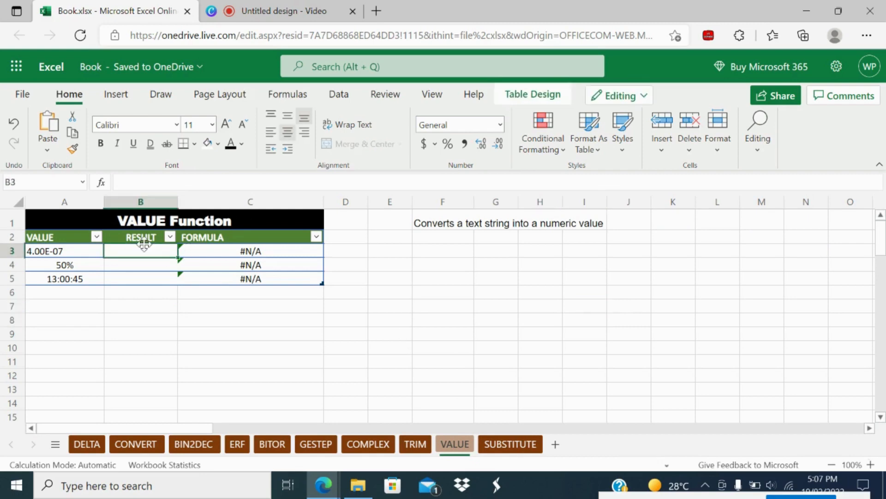
{"action": "type", "text": "=val"}
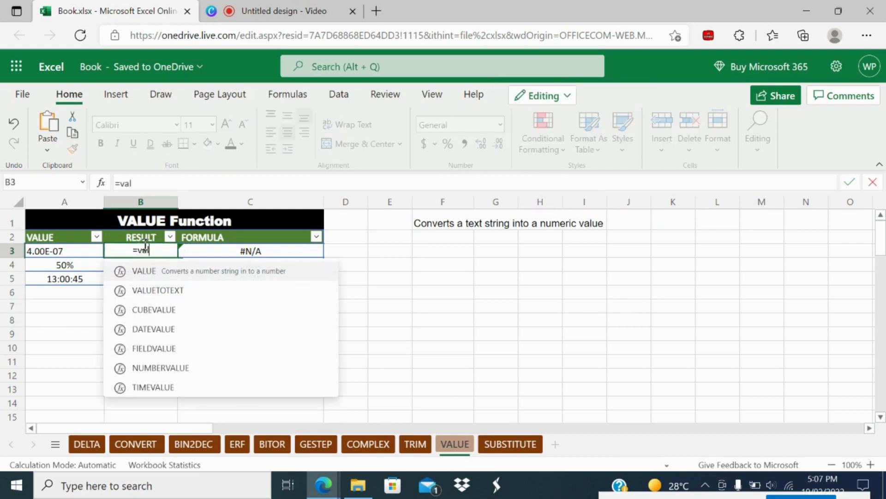
{"action": "left_click", "coordinate": [155, 272]}
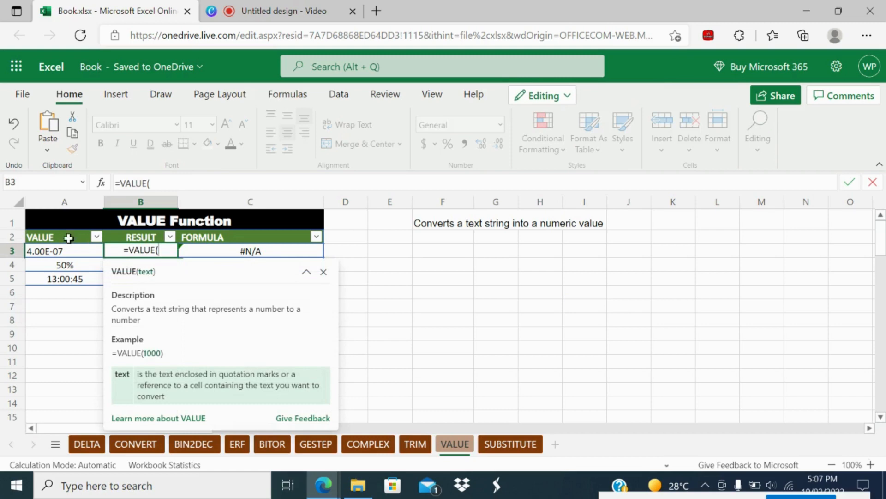
{"action": "left_click", "coordinate": [49, 252]}
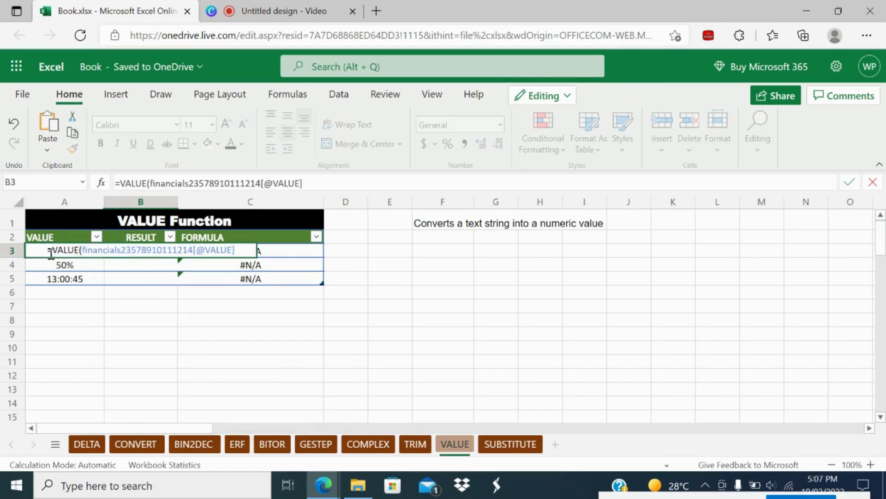
{"action": "key", "text": "Return"}
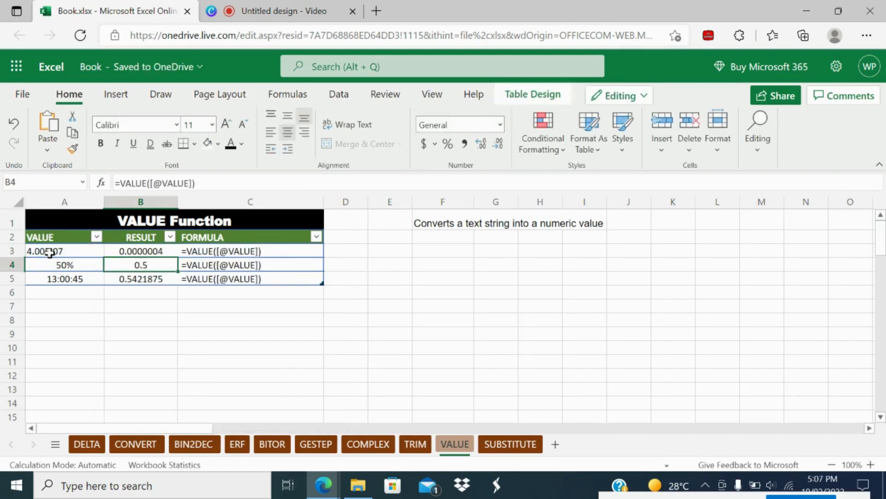
- Compare the scientific, percentage and time entries in A3 through A5 with their VALUE results in column B
{"action": "left_click", "coordinate": [70, 253]}
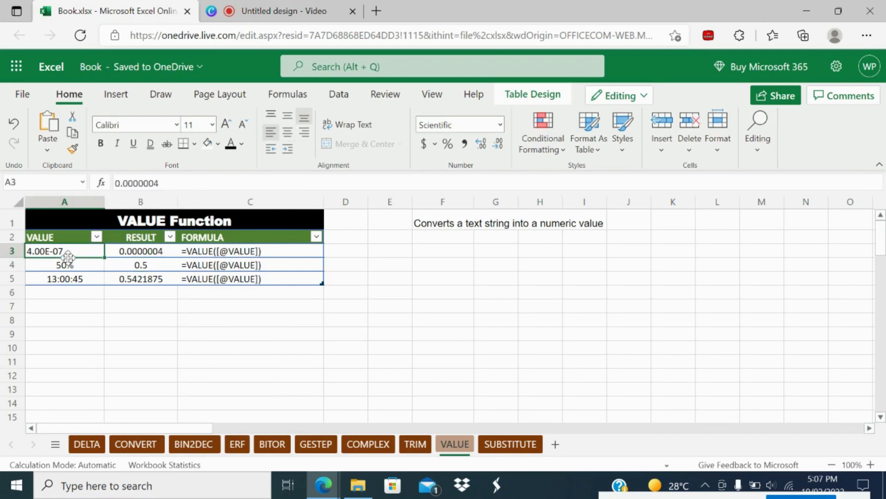
{"action": "left_click", "coordinate": [149, 250]}
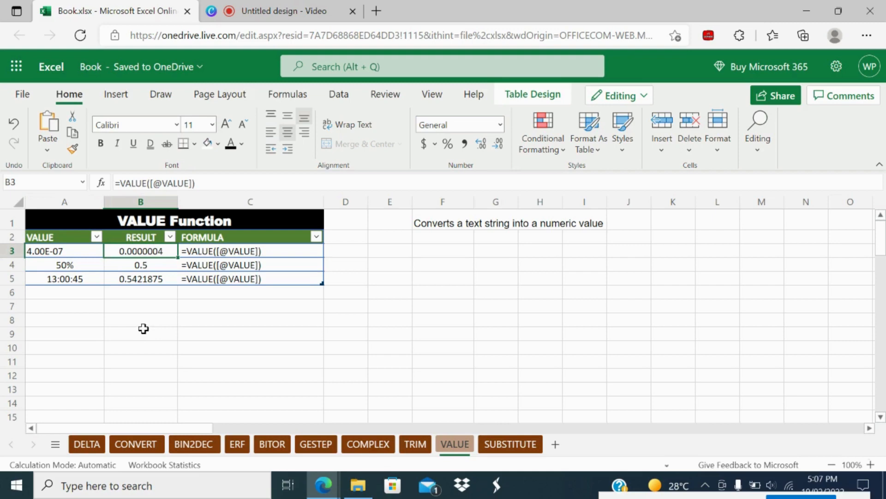
{"action": "left_click", "coordinate": [75, 265]}
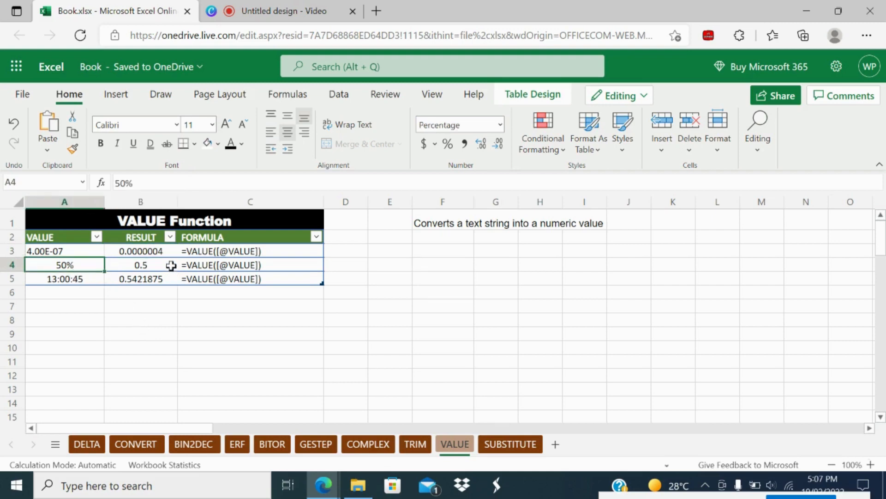
{"action": "left_click", "coordinate": [171, 265]}
{"action": "left_click", "coordinate": [78, 277]}
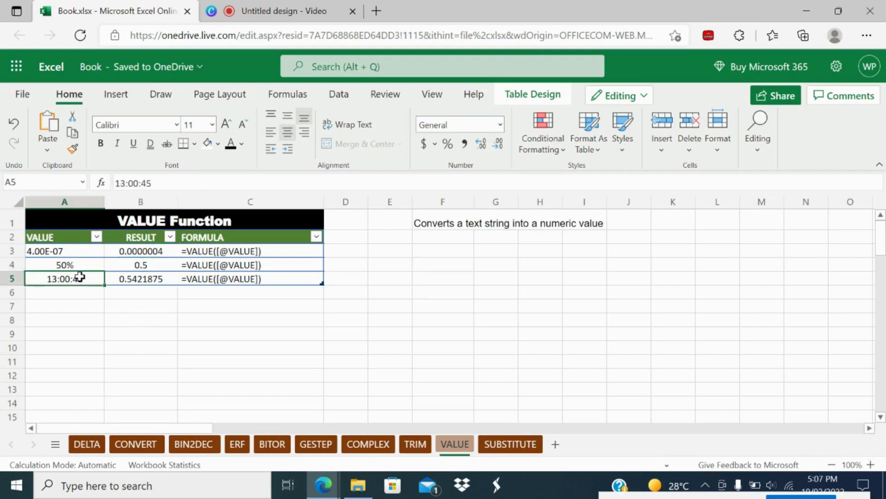
{"action": "left_click", "coordinate": [146, 280]}
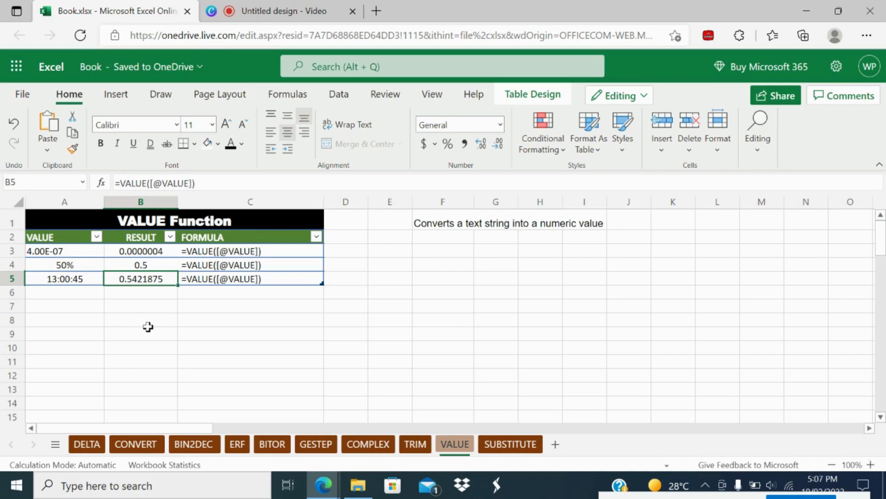
- Open the SUBSTITUTE sheet and review the function description and the Text entry in A3
{"action": "left_click", "coordinate": [510, 444]}
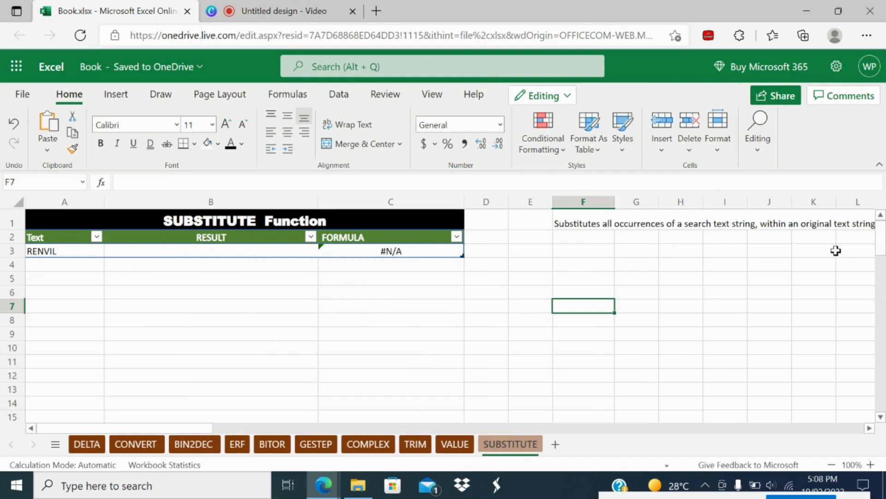
{"action": "left_click", "coordinate": [797, 224]}
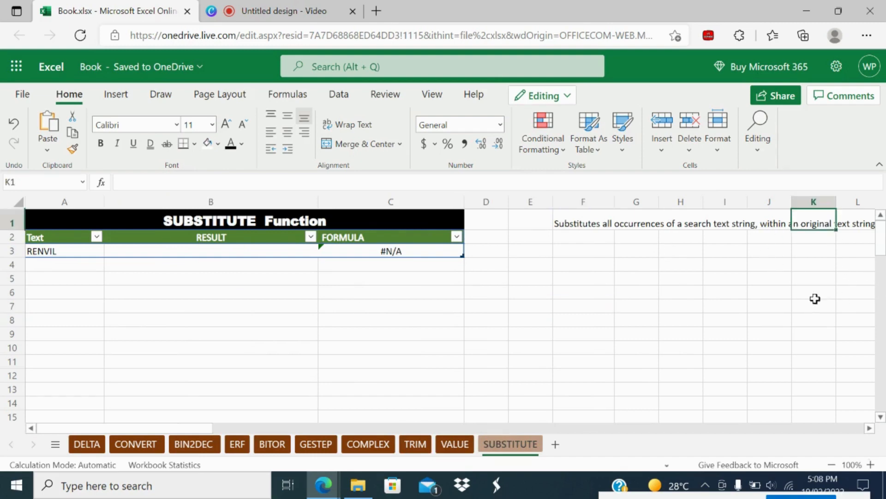
{"action": "left_click", "coordinate": [223, 248]}
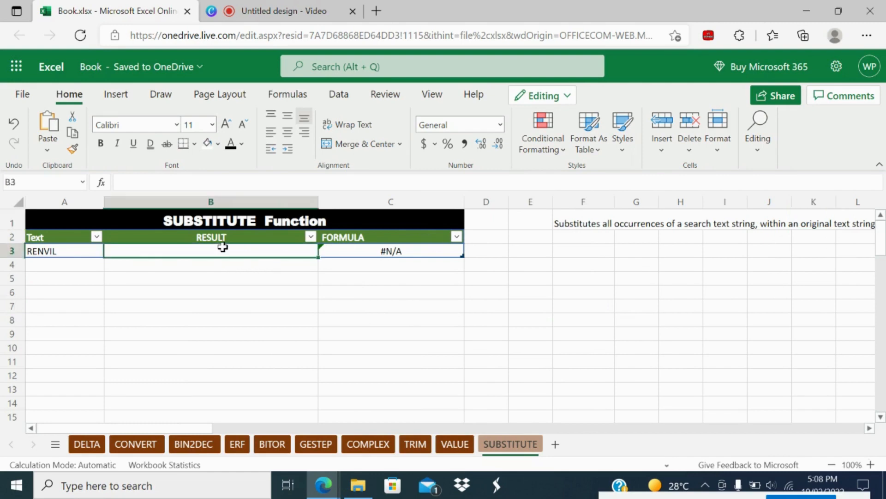
{"action": "left_click", "coordinate": [38, 247]}
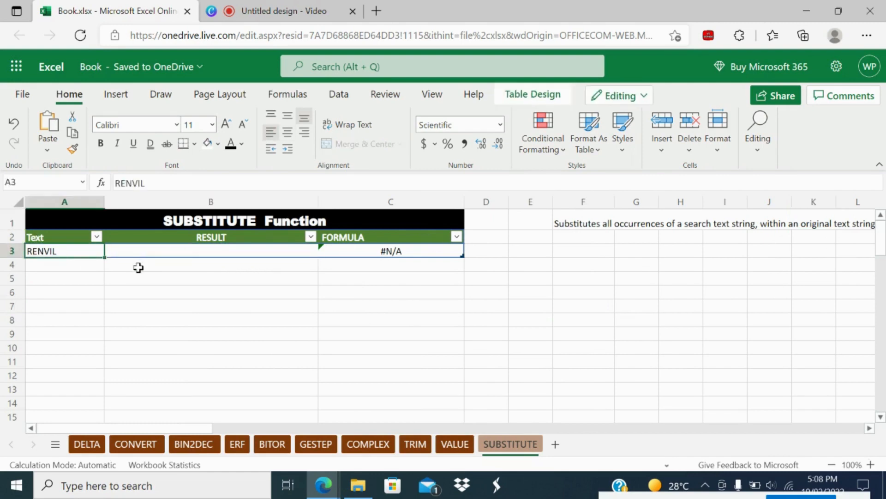
- Enter a SUBSTITUTE formula in B3 that replaces lowercase "v" with lowercase "w" in the Text entry in A3
{"action": "left_click", "coordinate": [160, 255]}
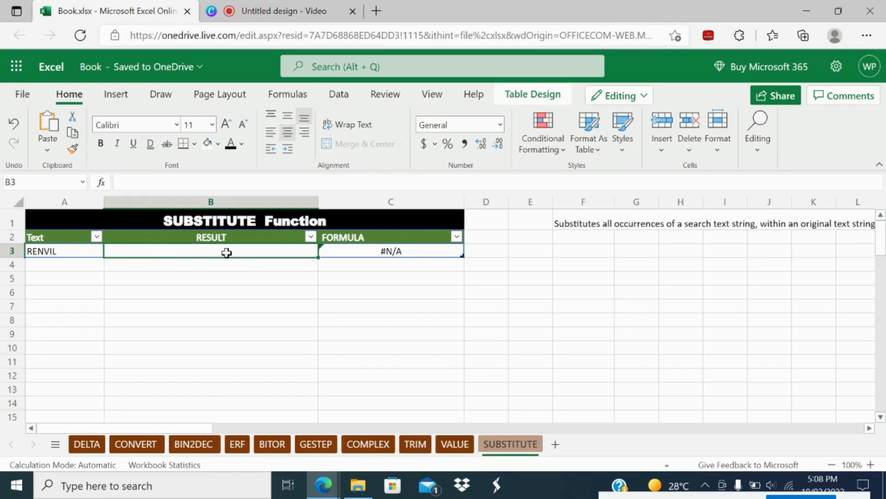
{"action": "type", "text": "=s"}
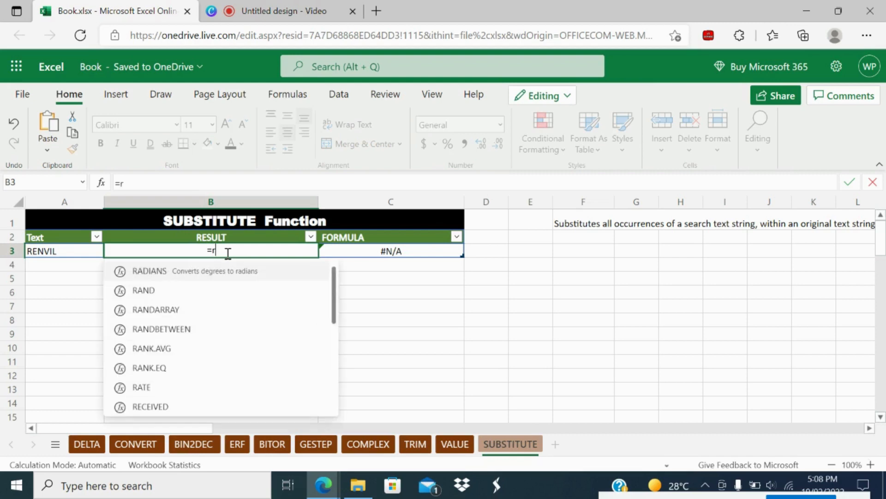
{"action": "type", "text": "ub"}
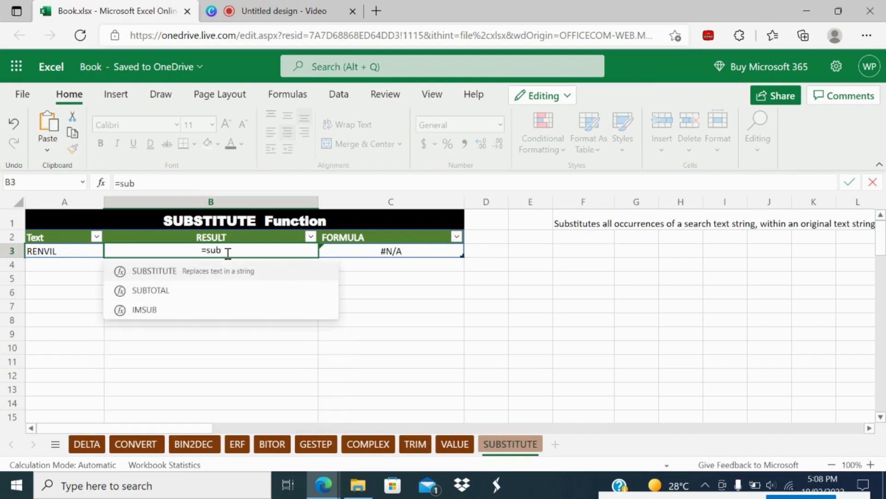
{"action": "double_click", "coordinate": [185, 273]}
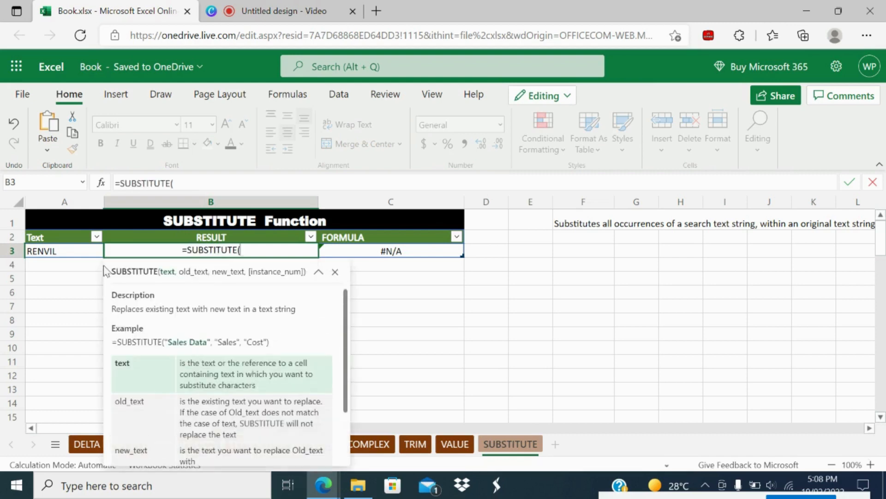
{"action": "left_click", "coordinate": [49, 252]}
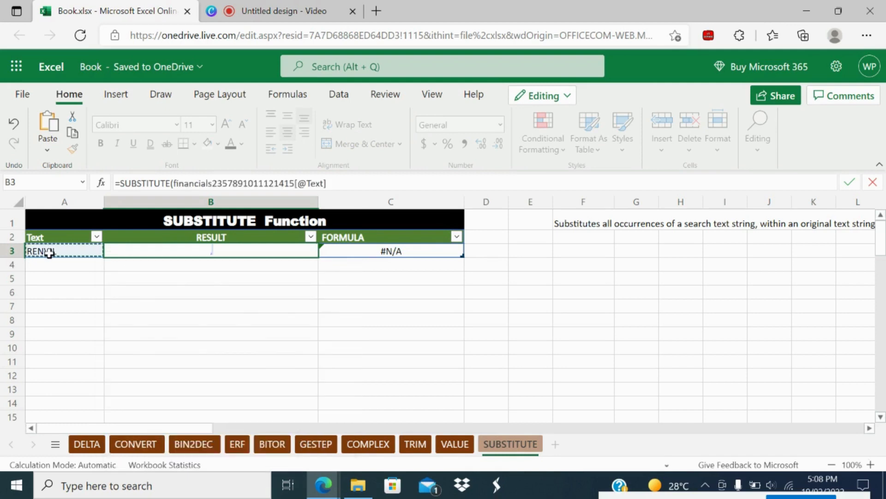
{"action": "type", "text": ",\""}
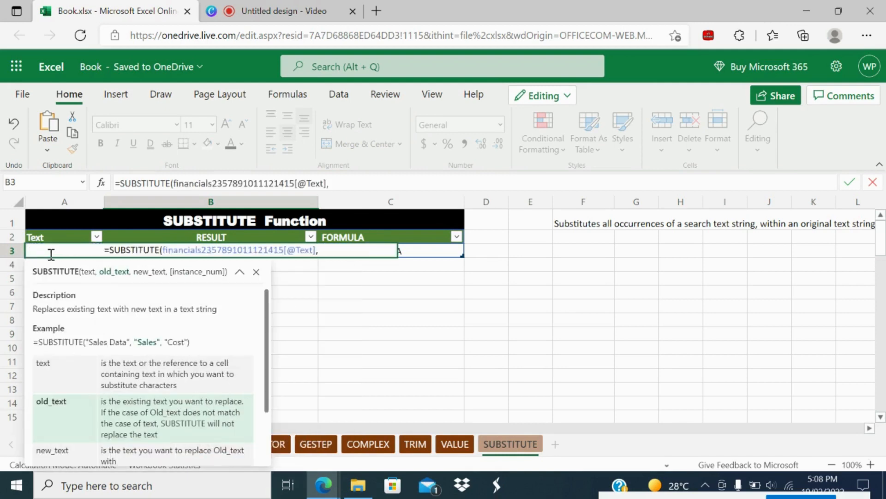
{"action": "type", "text": "v"}
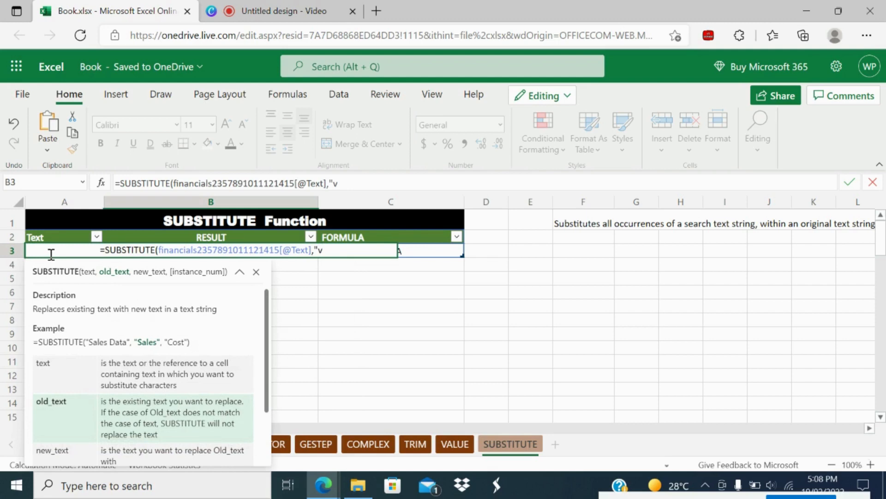
{"action": "type", "text": "\""}
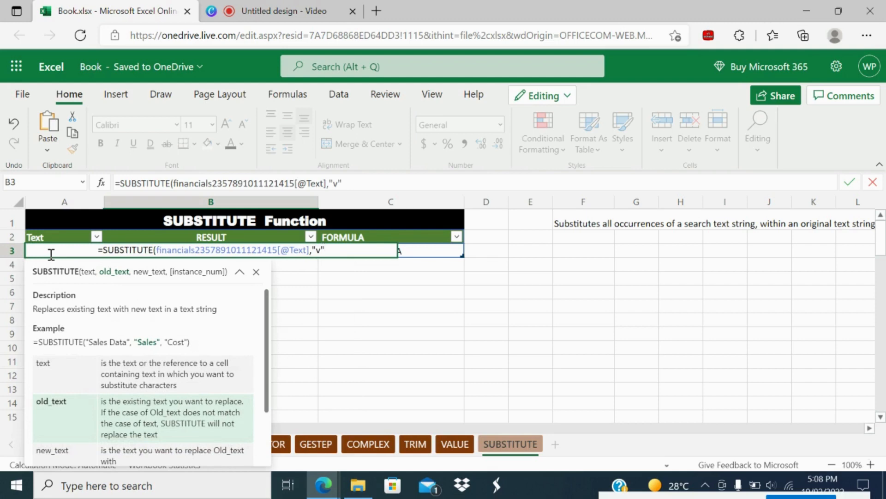
{"action": "type", "text": ","}
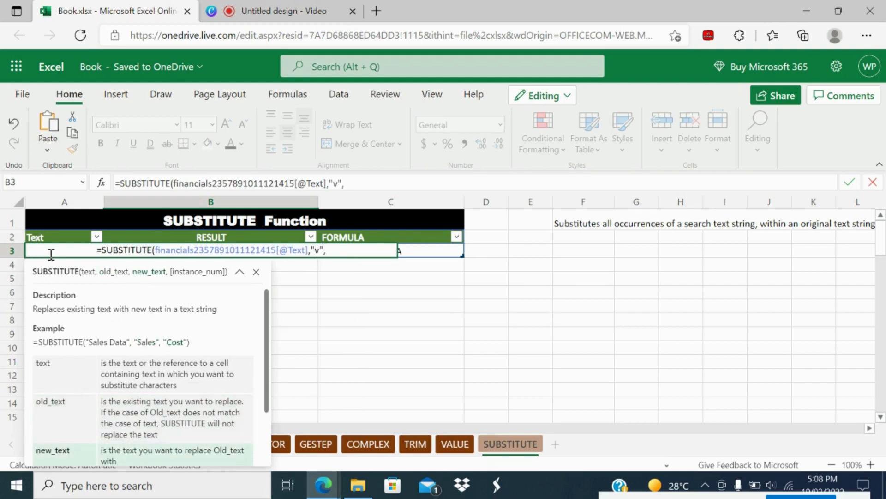
{"action": "type", "text": "\""}
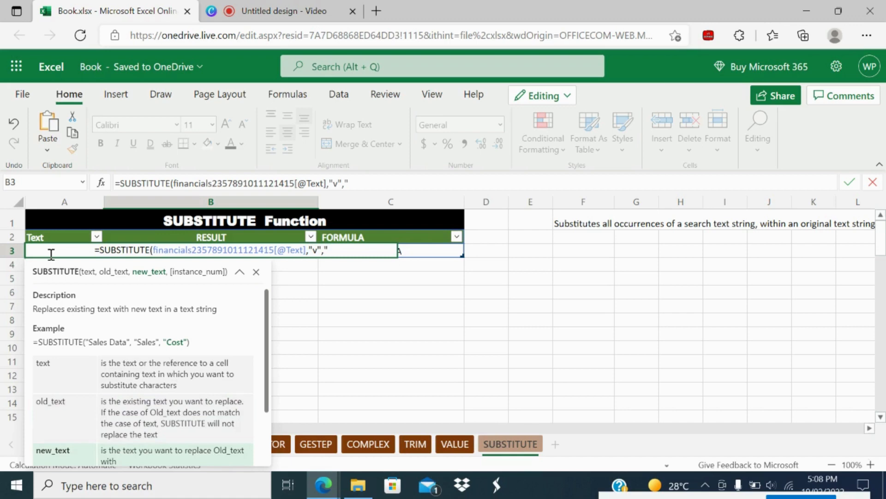
{"action": "type", "text": "w\""}
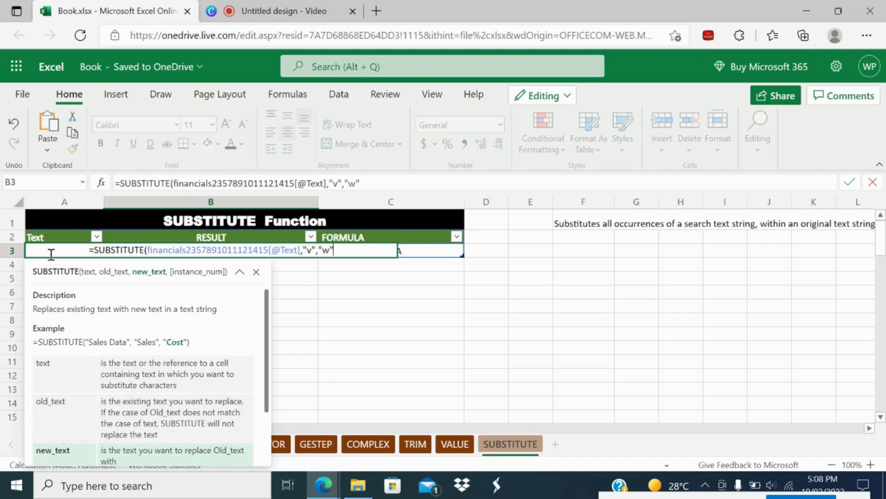
{"action": "type", "text": ")"}
{"action": "key", "text": "Return"}
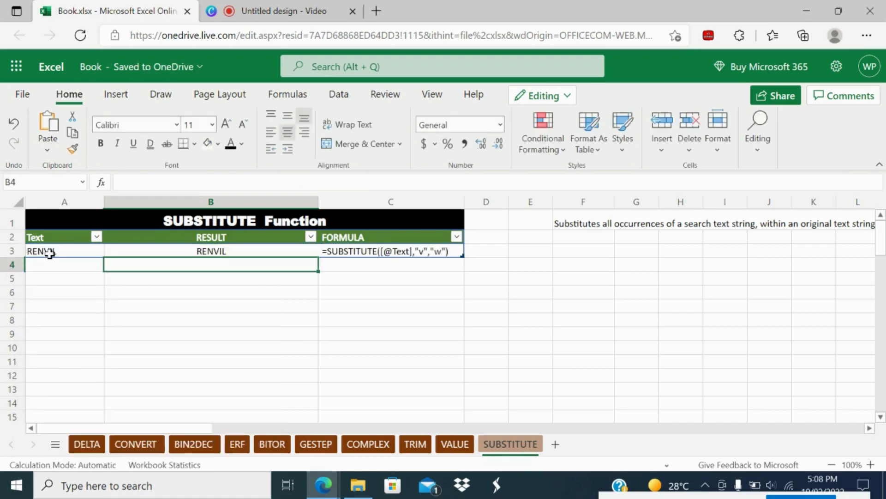
- Edit the SUBSTITUTE formula in B3 to use uppercase "V" as the old text and uppercase "W" as the new text
{"action": "left_click", "coordinate": [207, 252]}
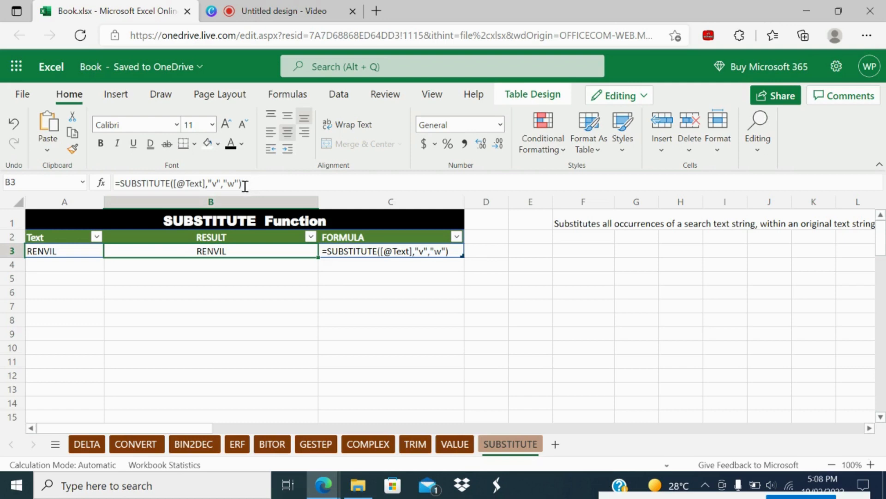
{"action": "key", "text": "F2"}
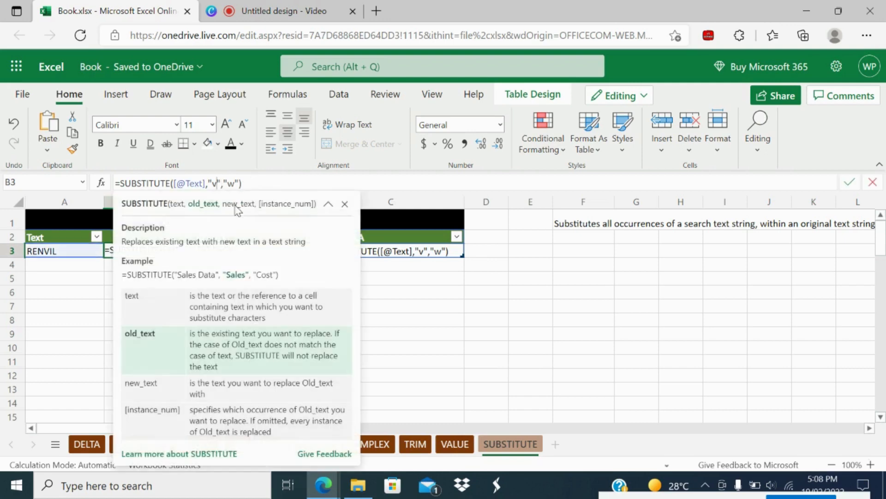
{"action": "key", "text": "BackSpace"}
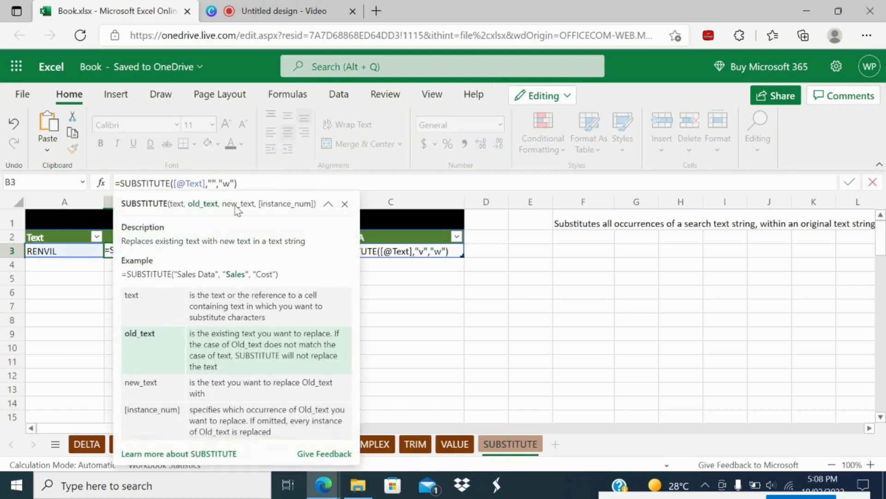
{"action": "type", "text": "V"}
{"action": "key", "text": "Right"}
{"action": "key", "text": "Right"}
{"action": "key", "text": "Right"}
{"action": "key", "text": "Right"}
{"action": "key", "text": "BackSpace"}
{"action": "type", "text": "W"}
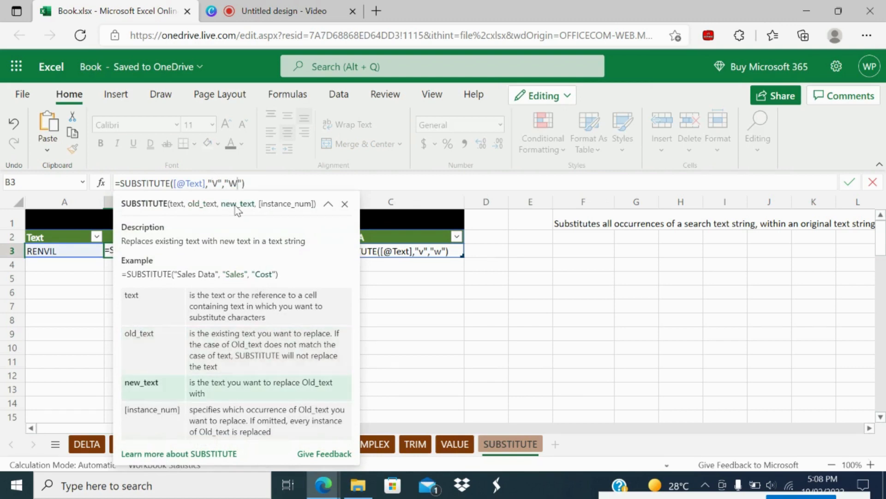
{"action": "key", "text": "Return"}
{"action": "left_click", "coordinate": [201, 250]}
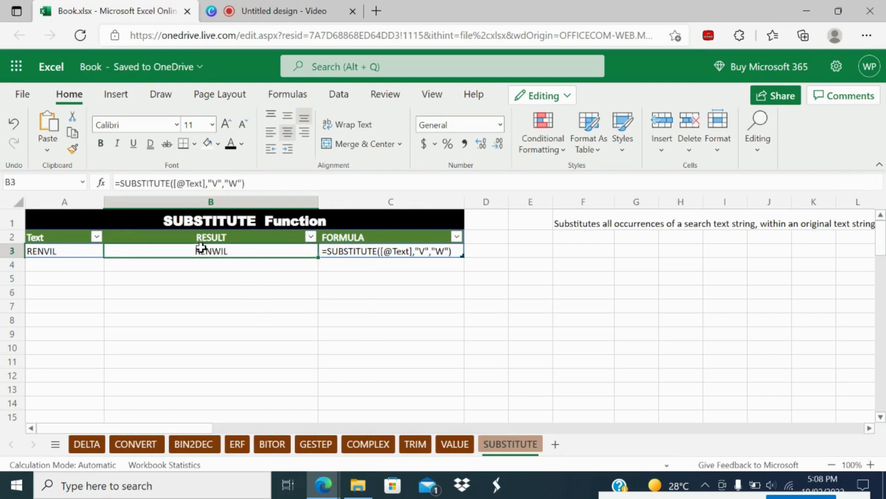